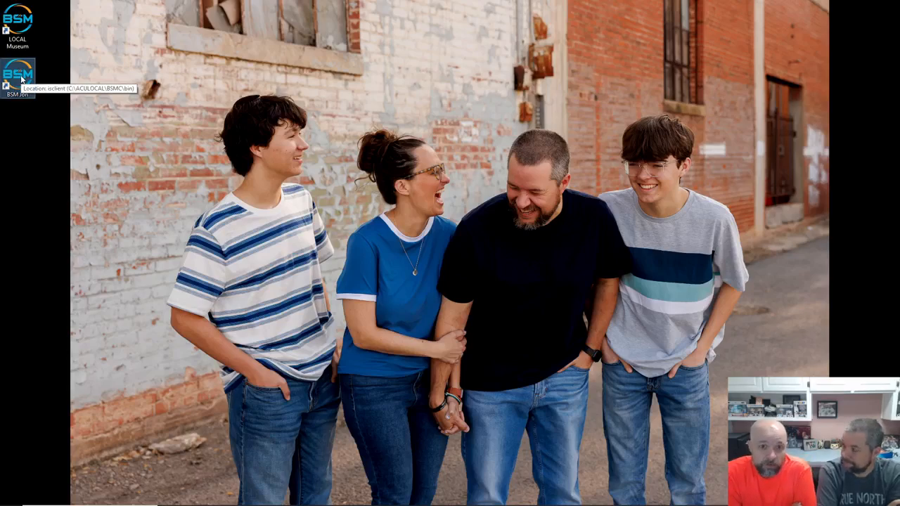
# Start BSM and open the Quick Add form of the IVM inventory maintenance program.
pyautogui.doubleClick(21, 79)
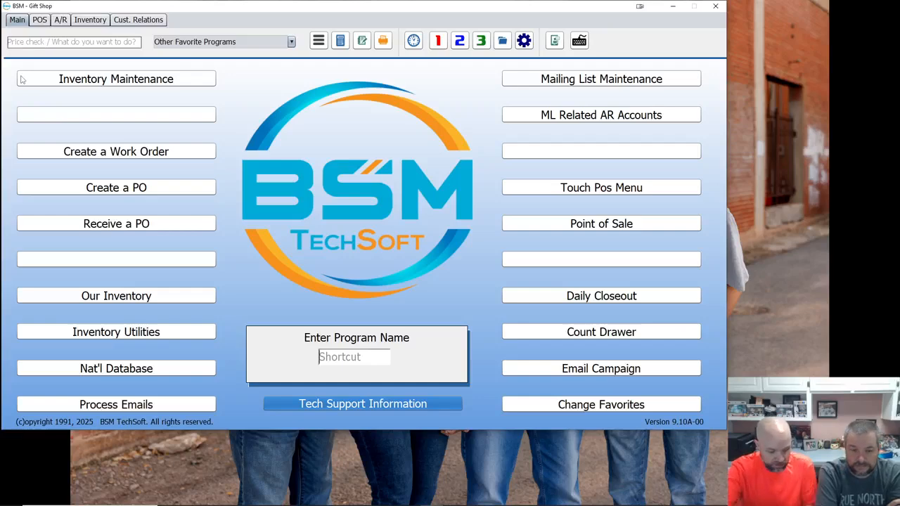
pyautogui.write('IVM')
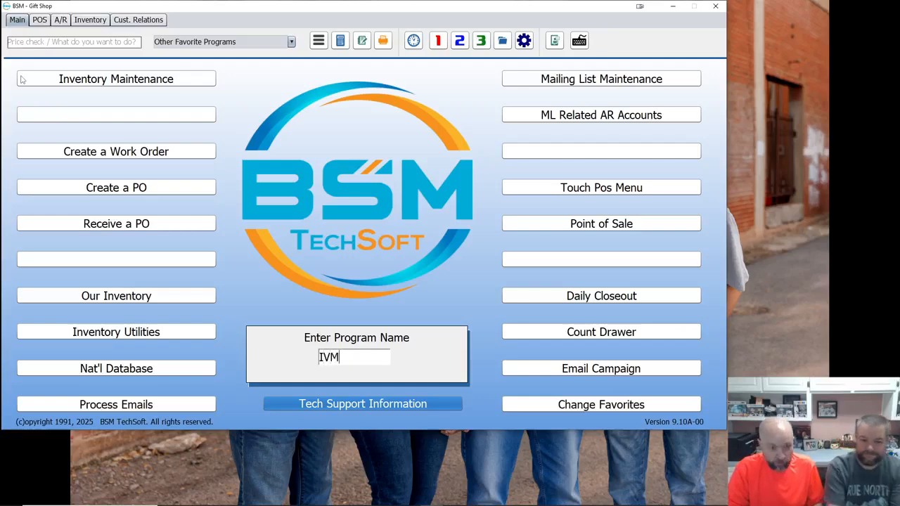
pyautogui.press('Return')
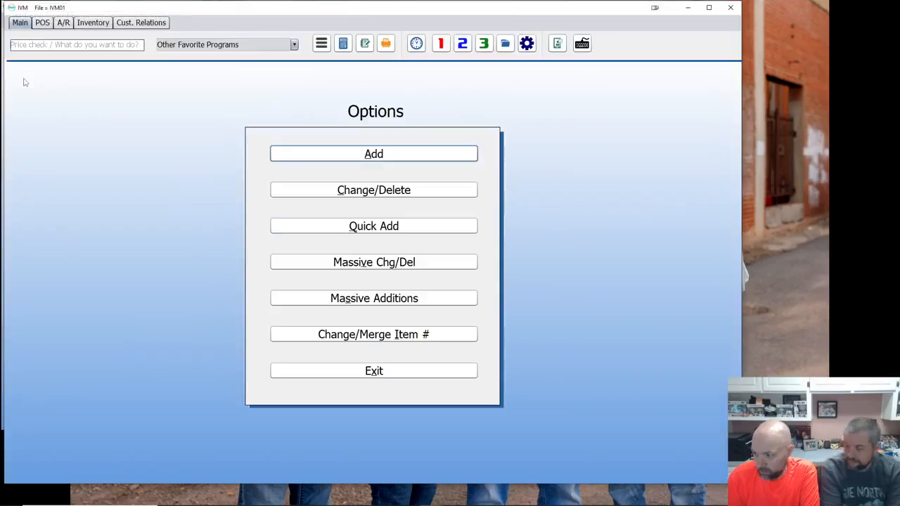
pyautogui.click(405, 226)
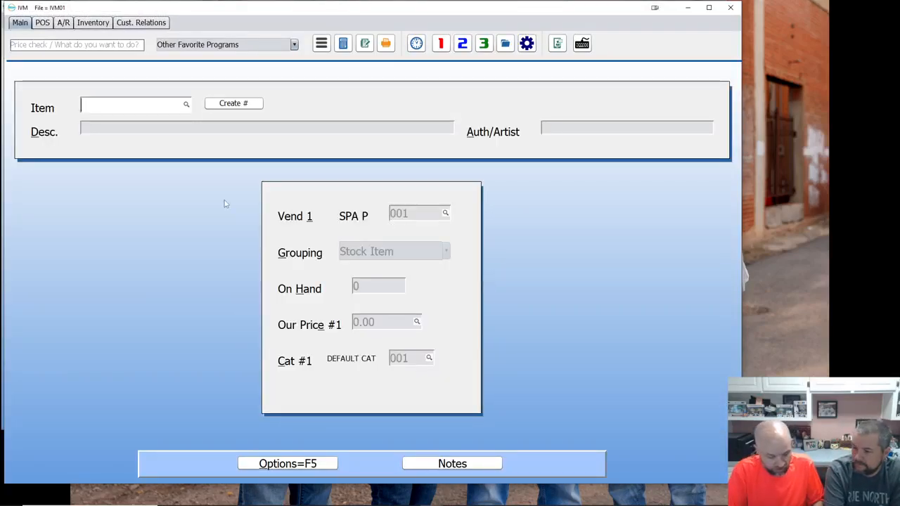
pyautogui.write('ITEM')
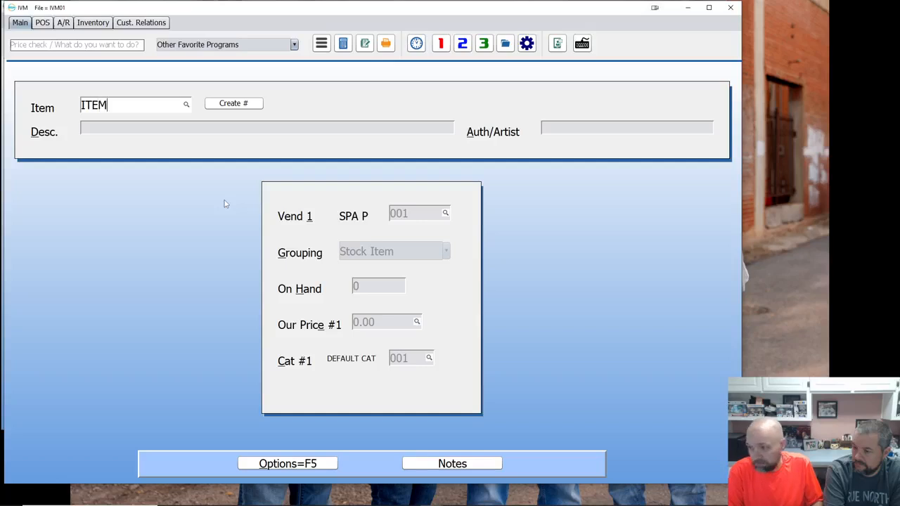
pyautogui.press('Return')
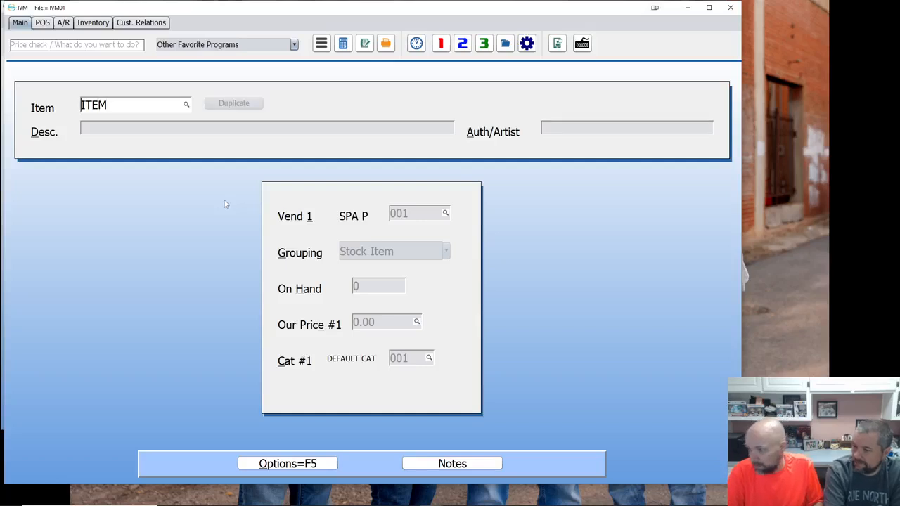
pyautogui.press('F5')
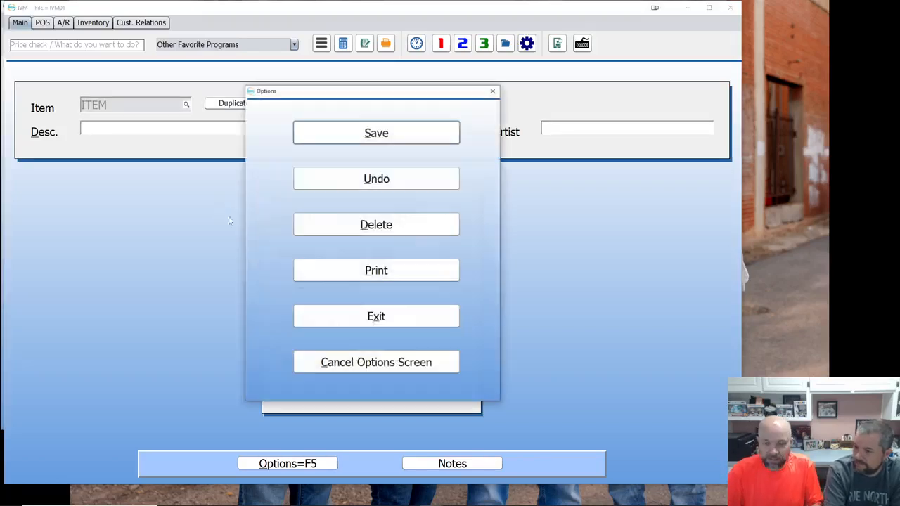
pyautogui.click(389, 180)
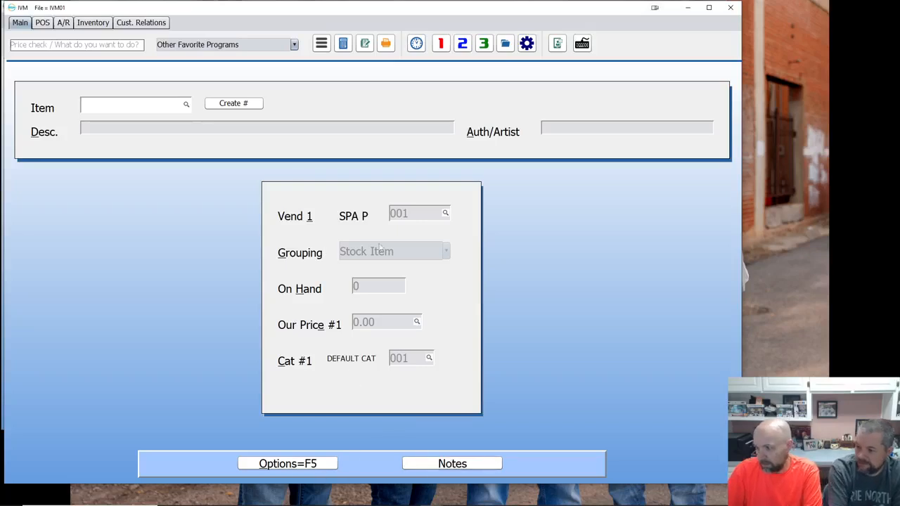
# Generate a new item number and enter the description "The Best Item".
pyautogui.click(231, 105)
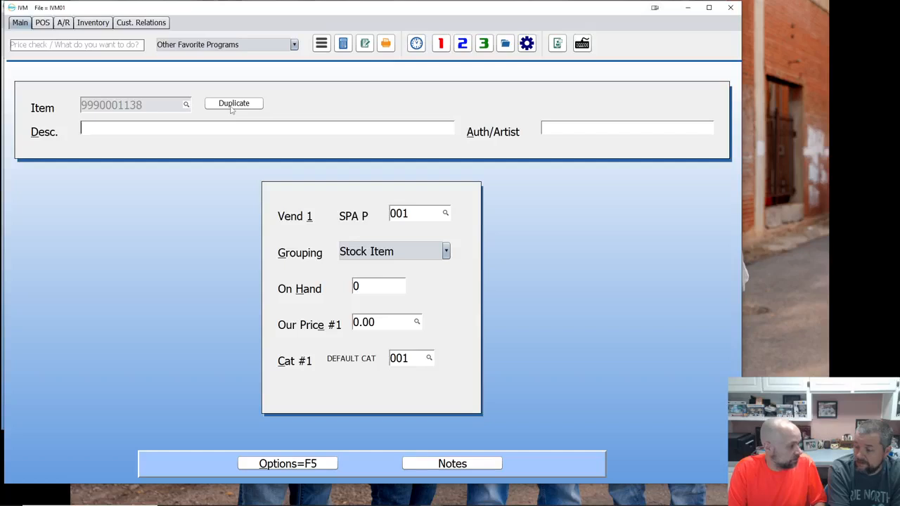
pyautogui.write('The ')
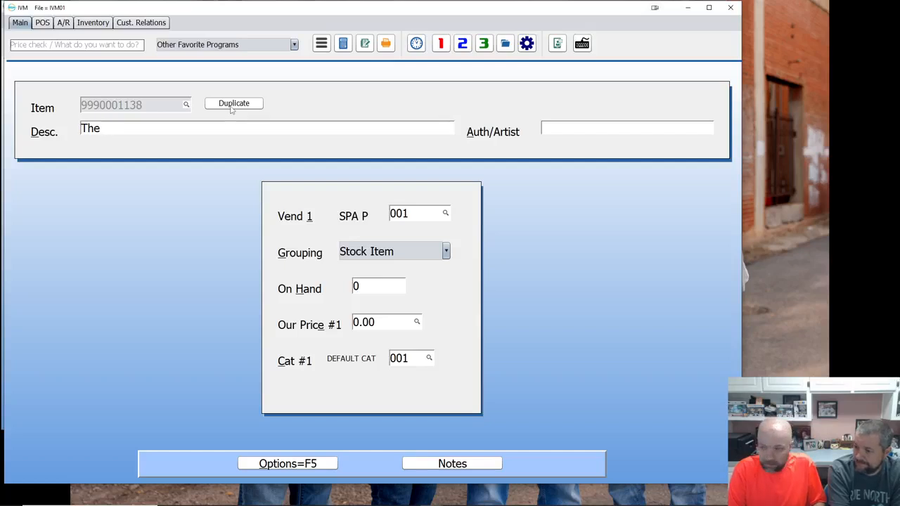
pyautogui.write('N')
pyautogui.press('BackSpace')
pyautogui.write('B')
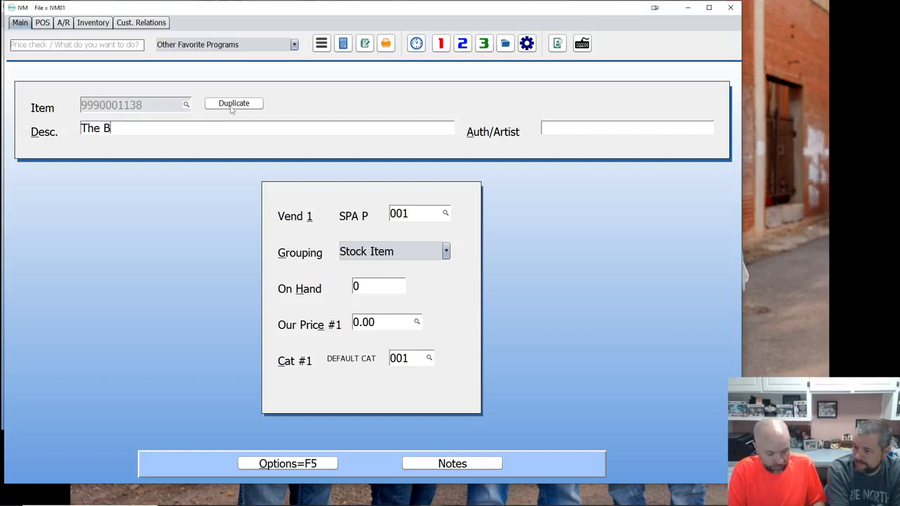
pyautogui.write('est ITem')
pyautogui.press('BackSpace')
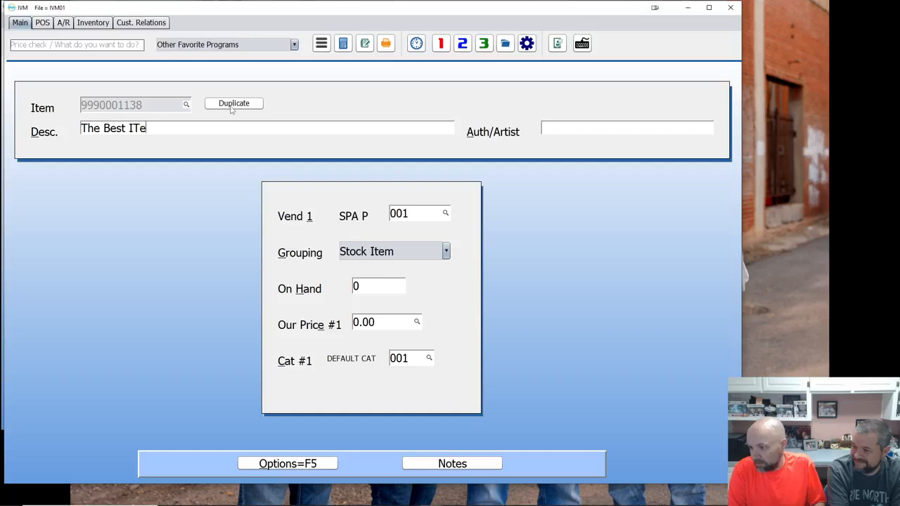
pyautogui.press('BackSpace')
pyautogui.press('BackSpace')
pyautogui.write('tem')
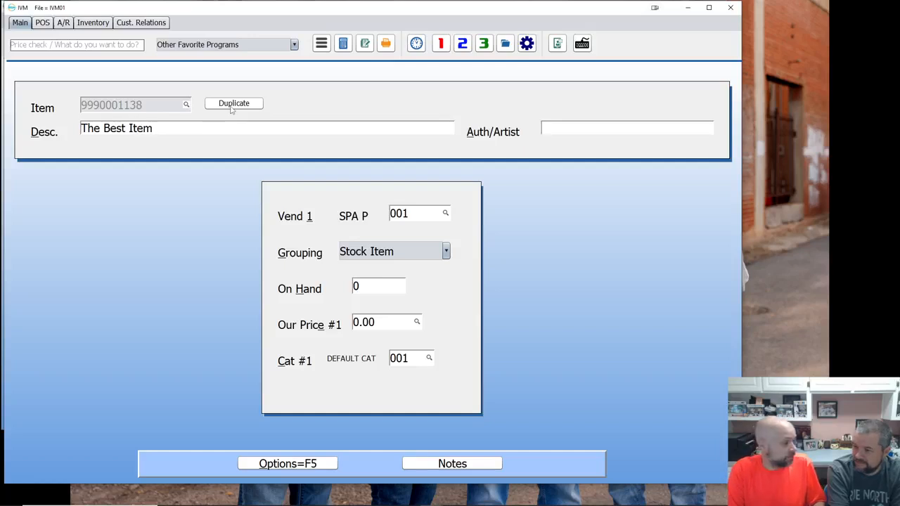
# Enter "Author" as the item's author/artist and 005 as its first vendor.
pyautogui.write('Author')
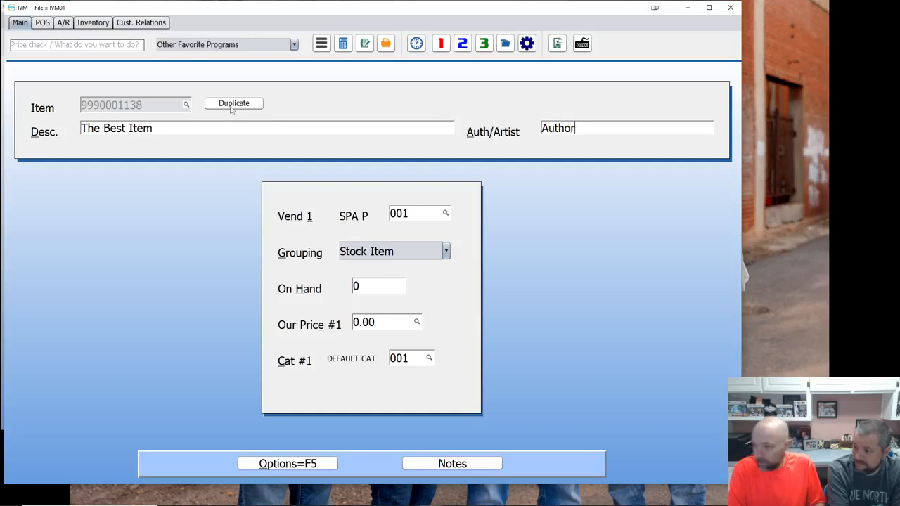
pyautogui.press('Tab')
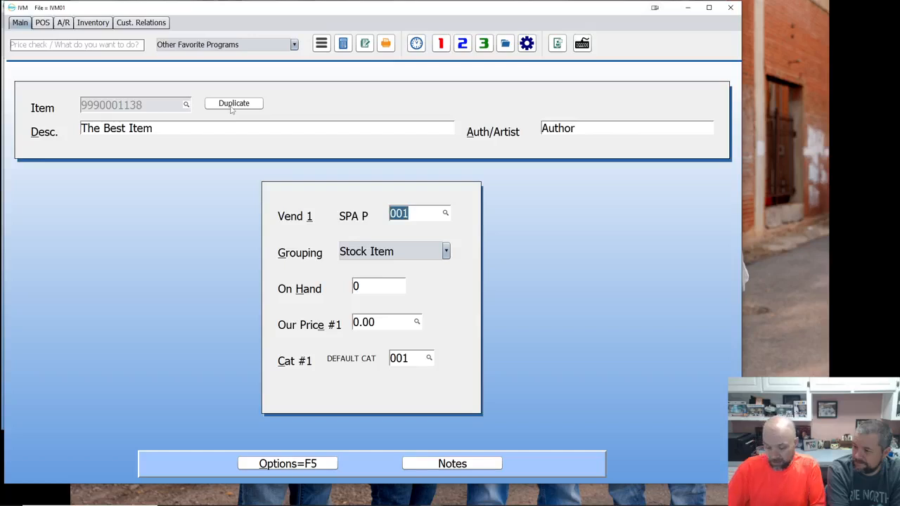
pyautogui.write('005')
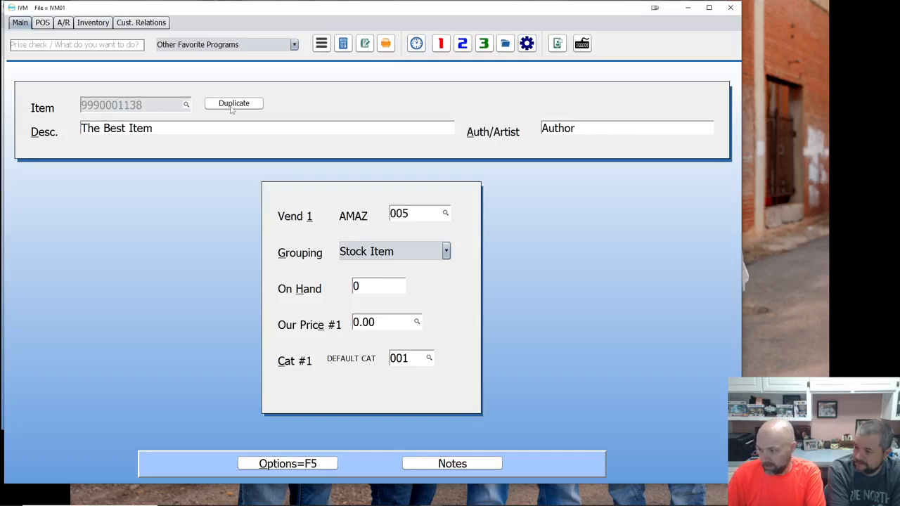
pyautogui.click(364, 287)
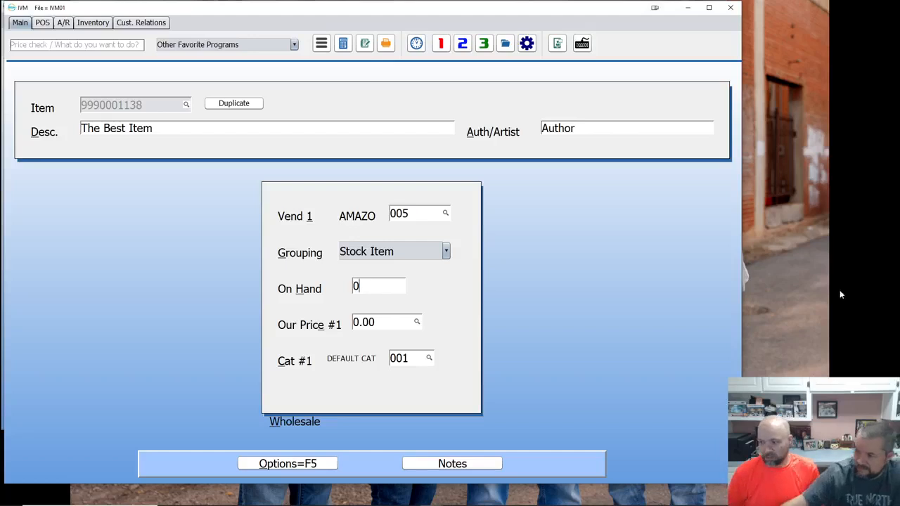
# Change the item's first vendor to 003 and set the on-hand quantity to 3.
pyautogui.moveTo(432, 213); pyautogui.dragTo(317, 198)
pyautogui.write('3')
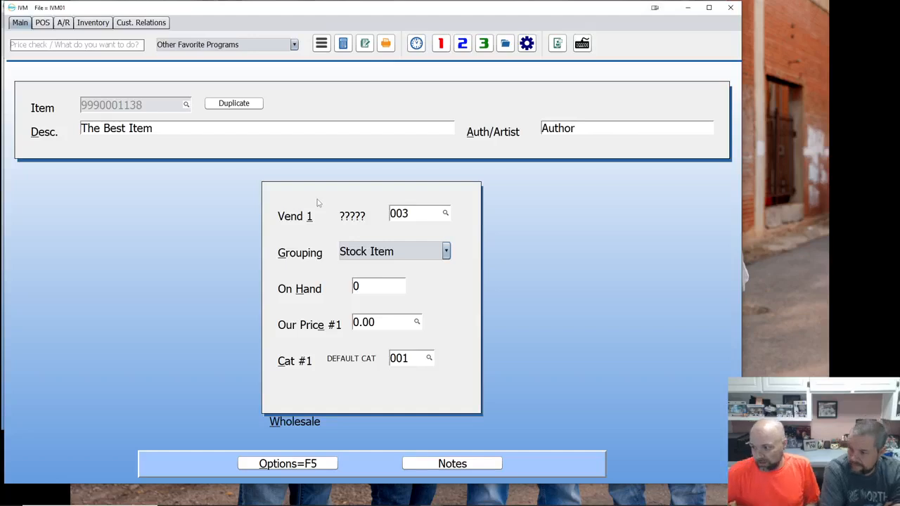
pyautogui.doubleClick(365, 287)
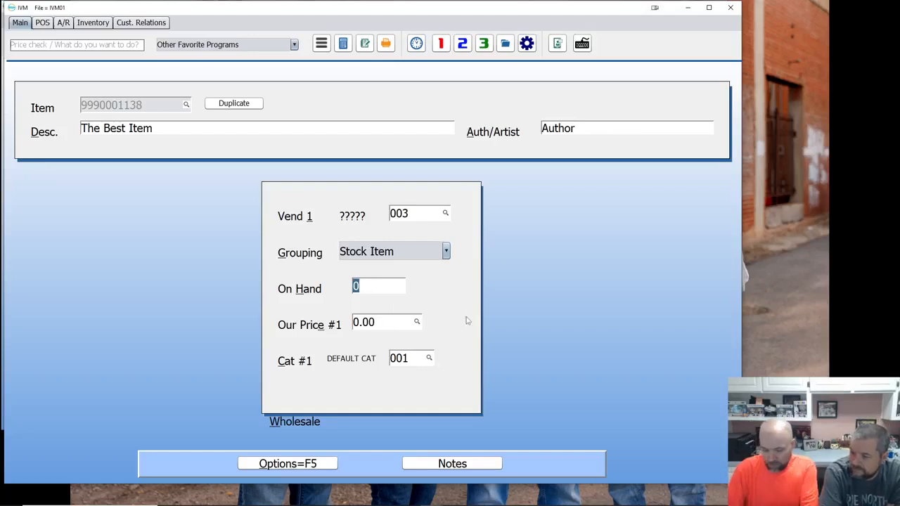
pyautogui.write('3')
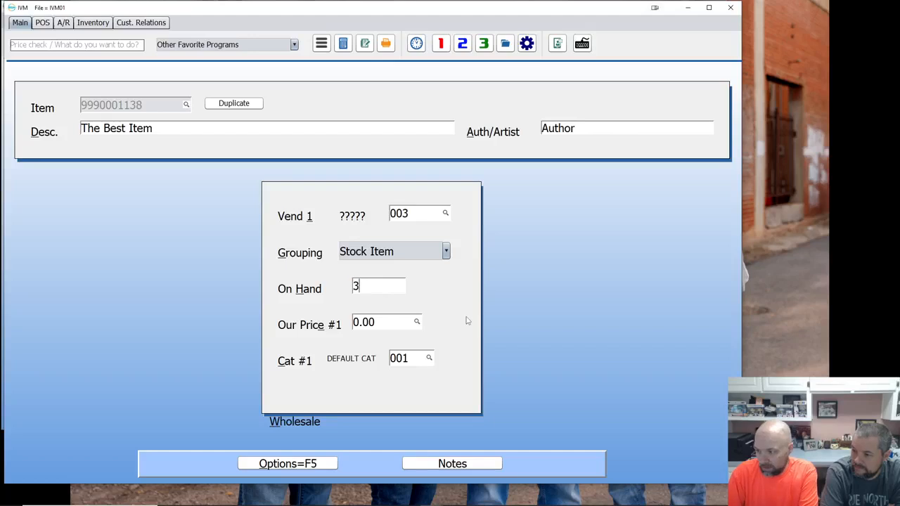
pyautogui.press('Tab')
pyautogui.click(364, 129)
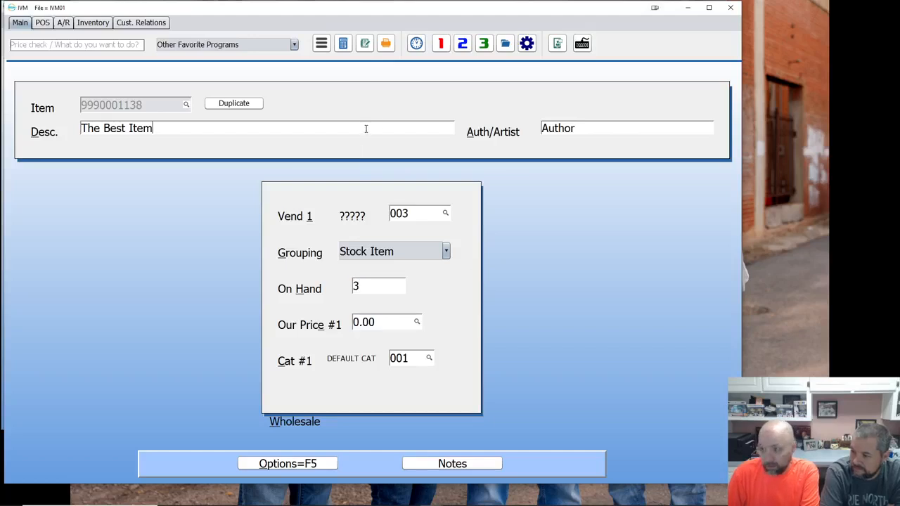
pyautogui.write('99')
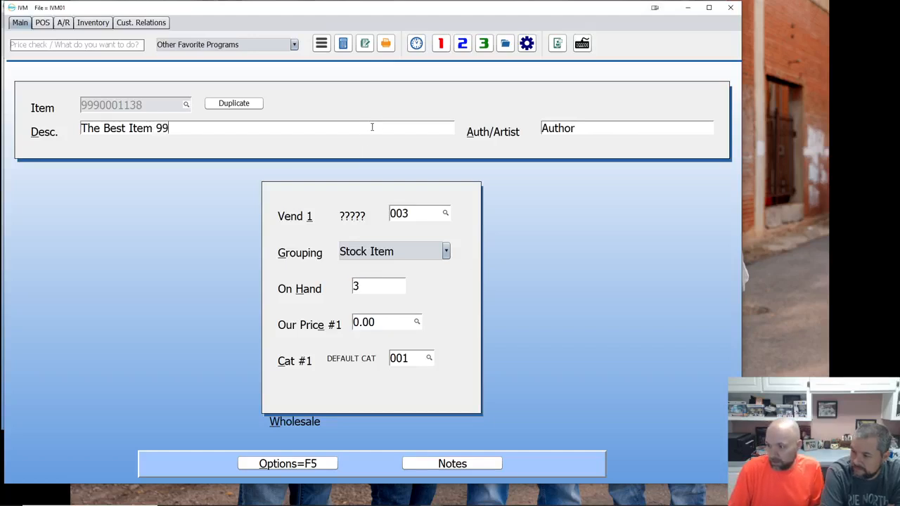
pyautogui.write('90001138')
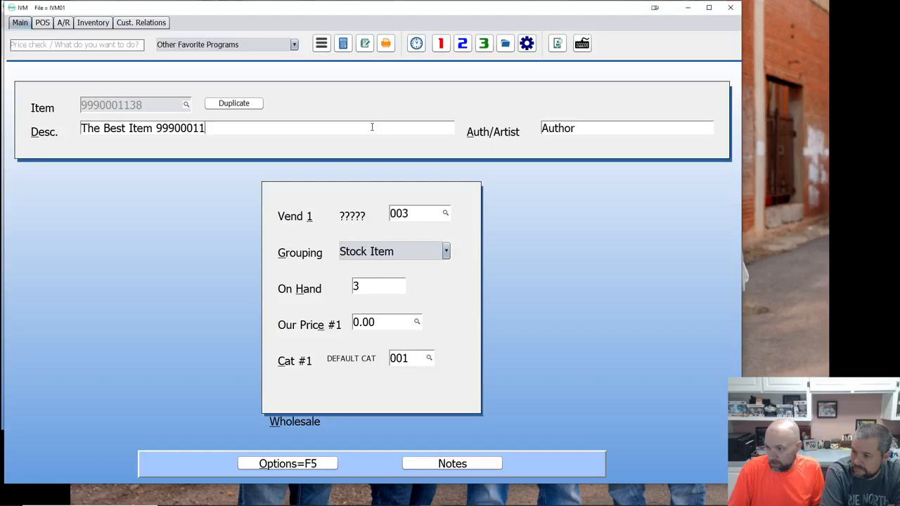
pyautogui.hotkey('shift', 'Left')
pyautogui.hotkey('shift', 'Left')
pyautogui.hotkey('shift', 'Left')
pyautogui.hotkey('shift', 'Left')
pyautogui.hotkey('shift', 'Left')
pyautogui.hotkey('shift', 'Left')
pyautogui.hotkey('shift', 'Left')
pyautogui.hotkey('shift', 'Left')
pyautogui.hotkey('shift', 'Left')
pyautogui.hotkey('shift', 'Left')
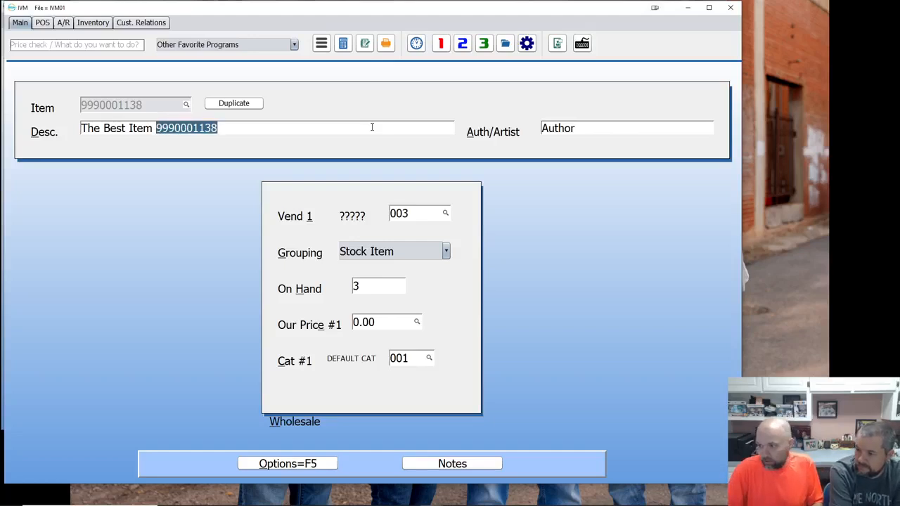
pyautogui.press('BackSpace')
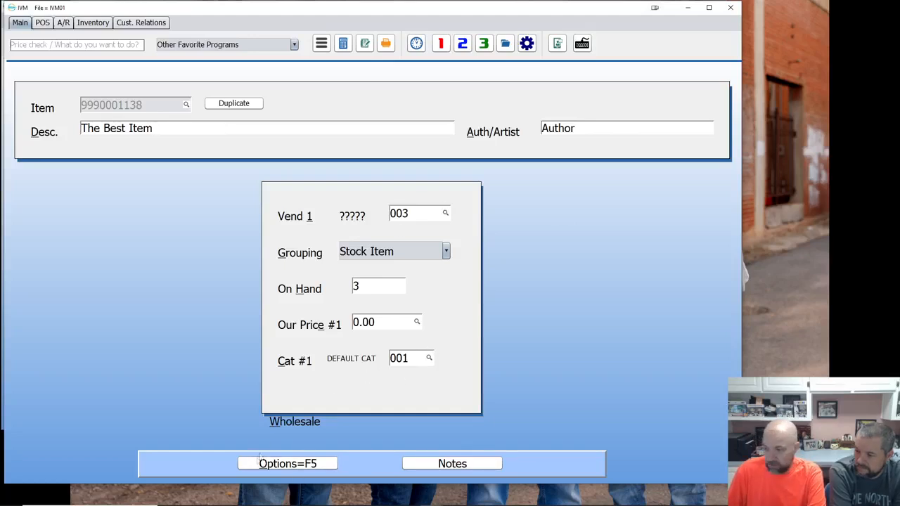
# Set Our Price #1 to 4.99 and save the new item.
pyautogui.click(370, 323)
pyautogui.press('BackSpace')
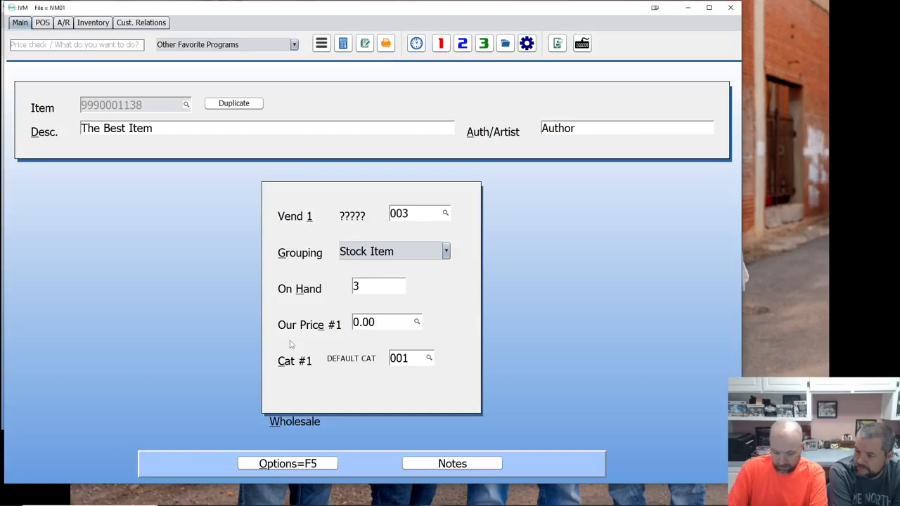
pyautogui.press('BackSpace')
pyautogui.press('BackSpace')
pyautogui.press('BackSpace')
pyautogui.press('BackSpace')
pyautogui.write('4')
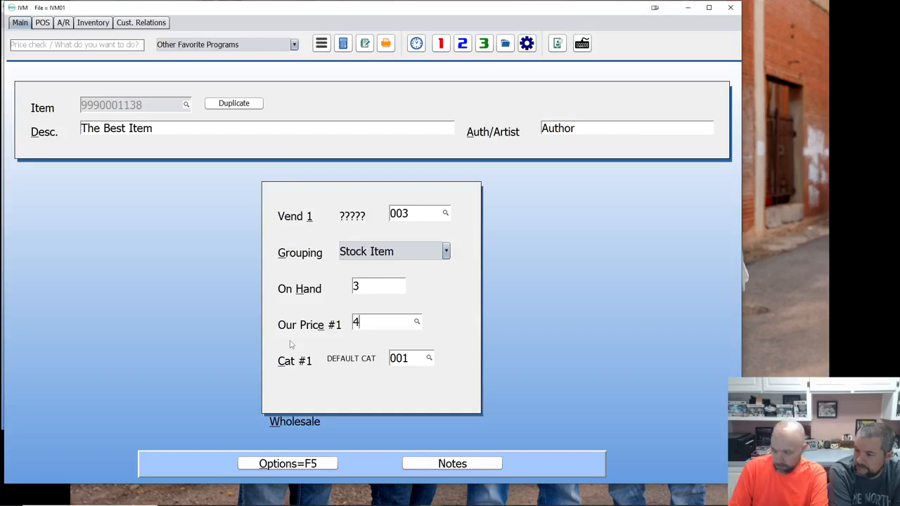
pyautogui.write('.99')
pyautogui.press('Tab')
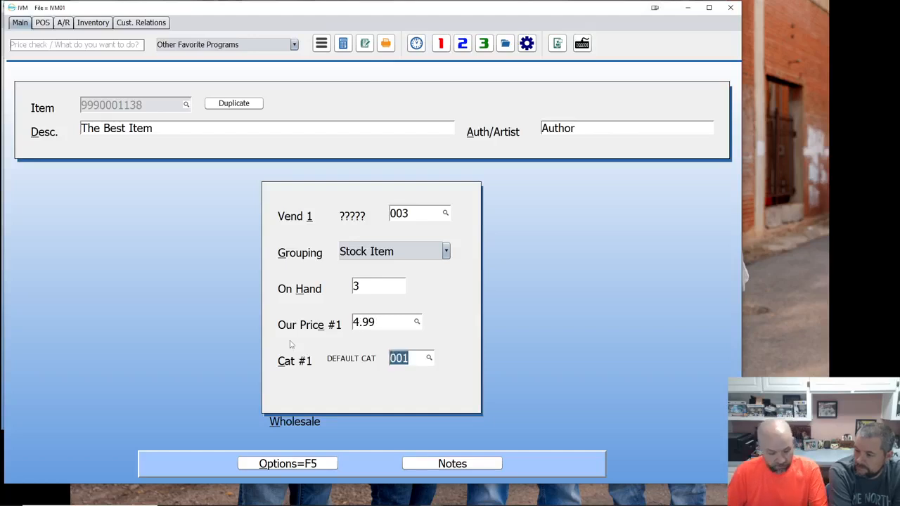
pyautogui.press('F5')
pyautogui.press('s')
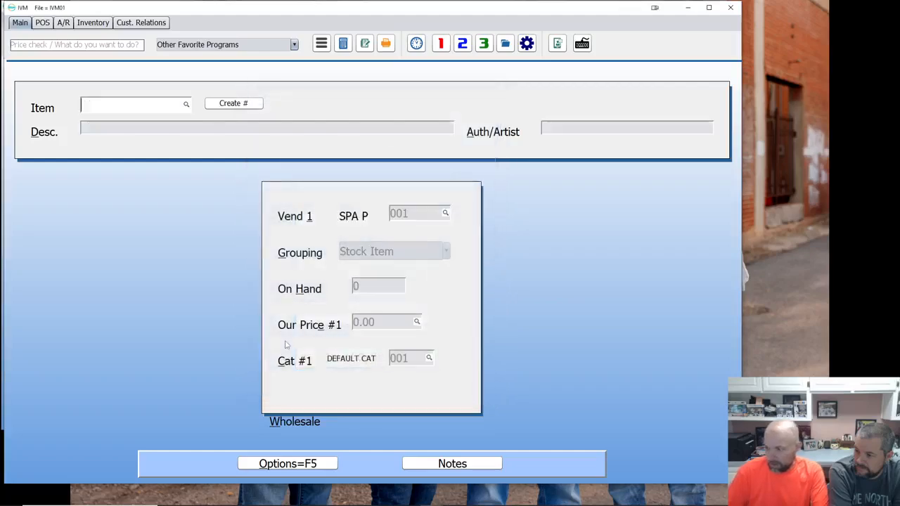
pyautogui.press('F5')
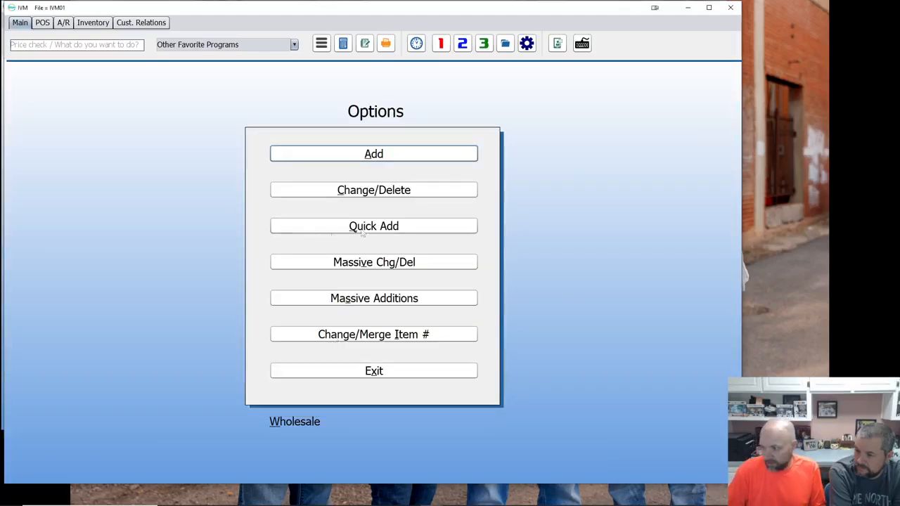
pyautogui.press('Escape')
pyautogui.write('IV')
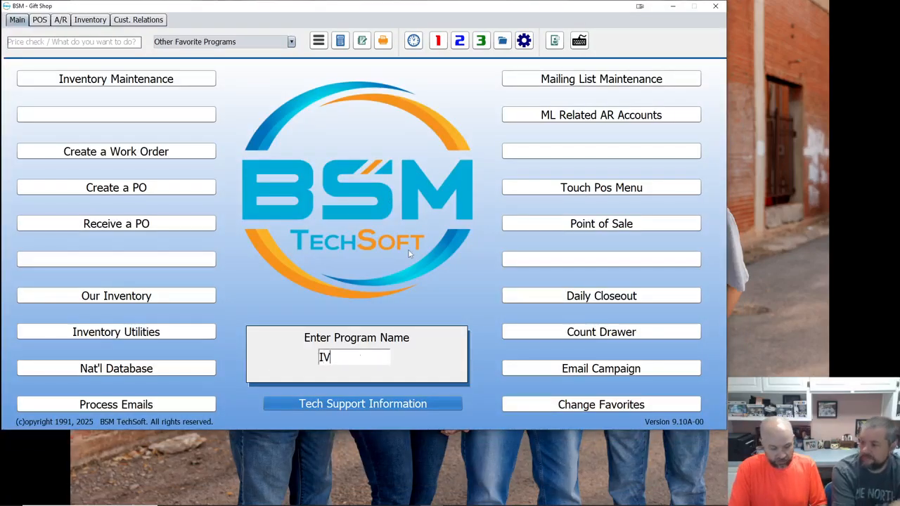
pyautogui.write('M')
pyautogui.press('Return')
pyautogui.press('Return')
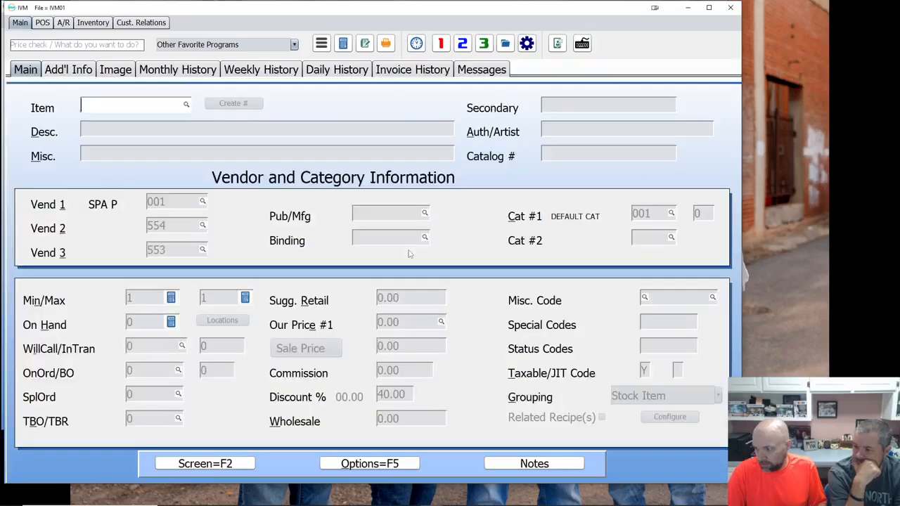
pyautogui.write('9990001138')
pyautogui.press('Return')
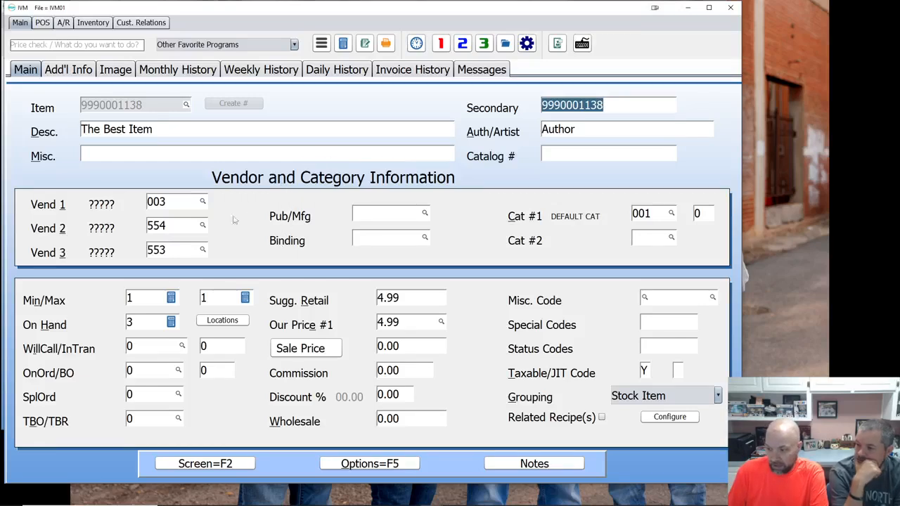
# Check the item's on-hand quantities by inventory location, closing the locations window without saving.
pyautogui.click(142, 320)
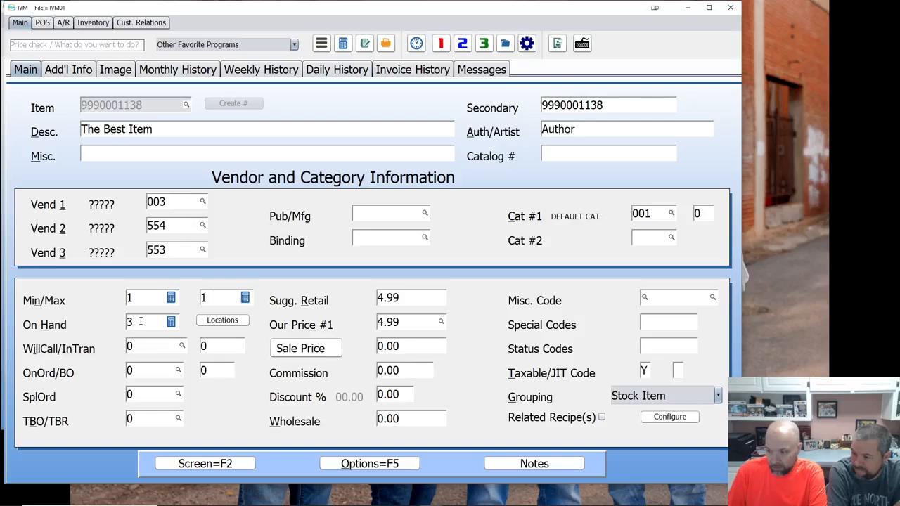
pyautogui.click(143, 369)
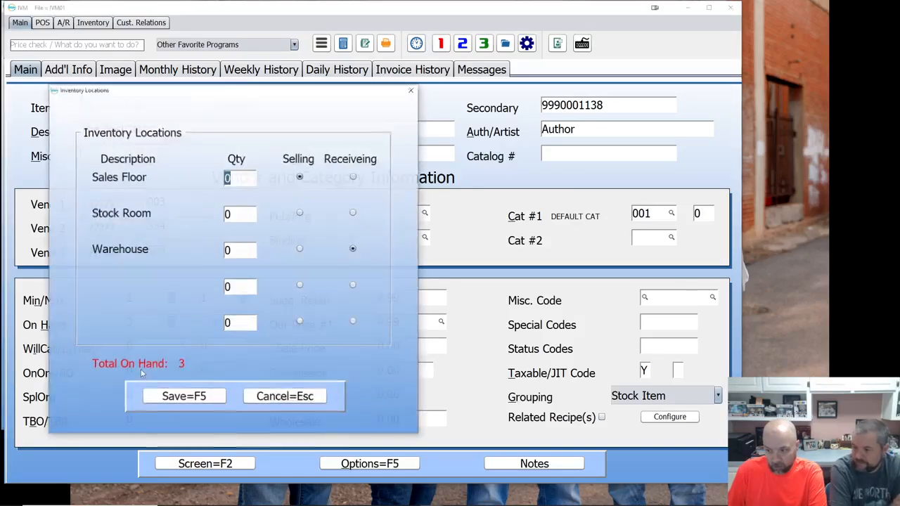
pyautogui.click(259, 395)
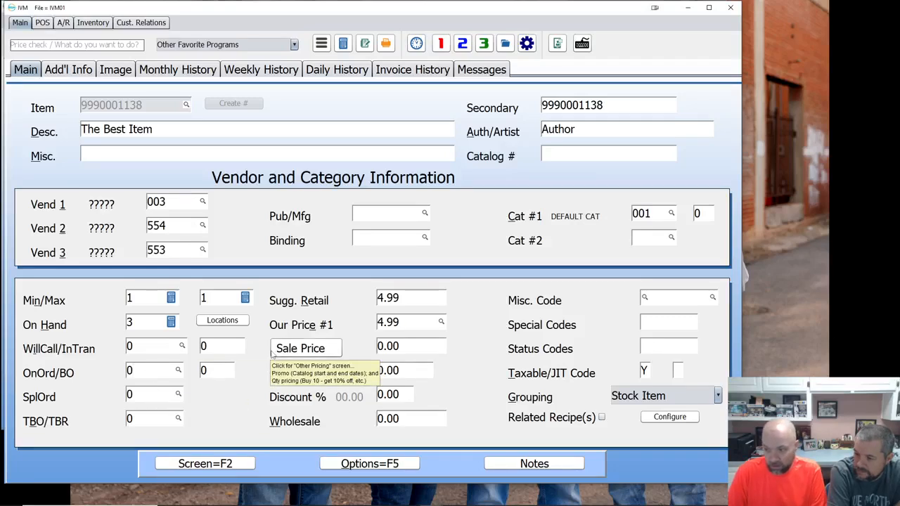
# Save the item record and exit the IVM program.
pyautogui.press('F5')
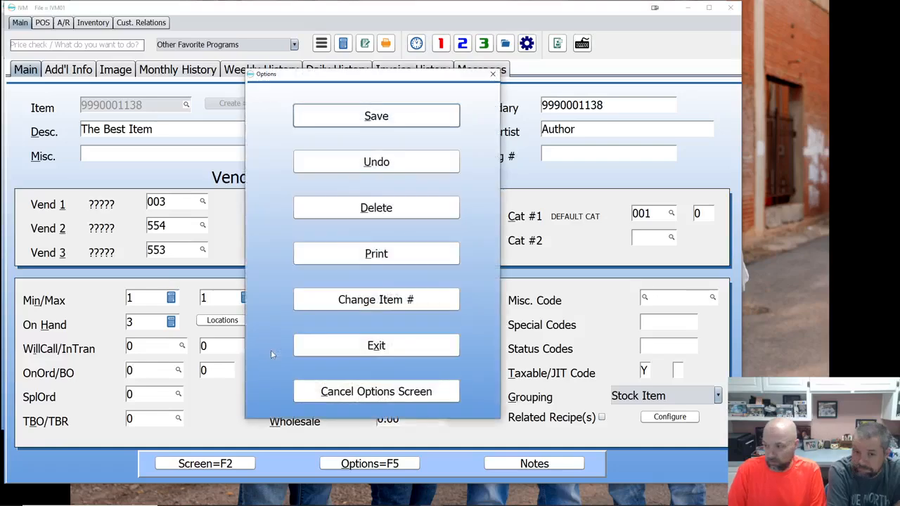
pyautogui.press('Return')
pyautogui.press('Escape')
pyautogui.press('Escape')
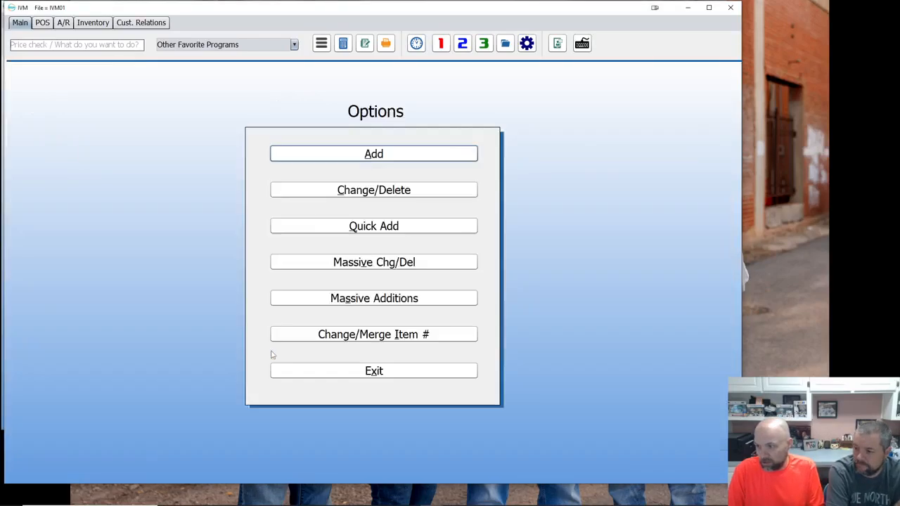
# Run the IVO program and create a manual purchase order for vendor 001, keeping the default general information.
pyautogui.write('IVO')
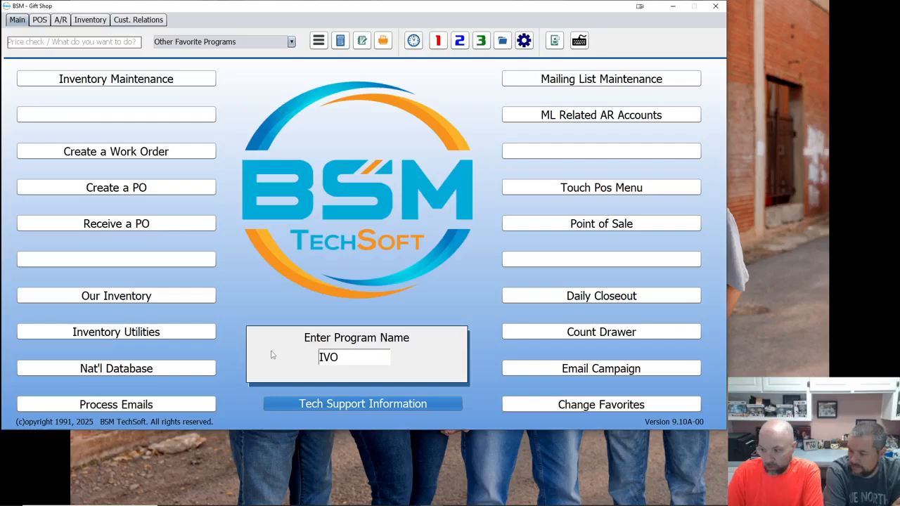
pyautogui.press('Return')
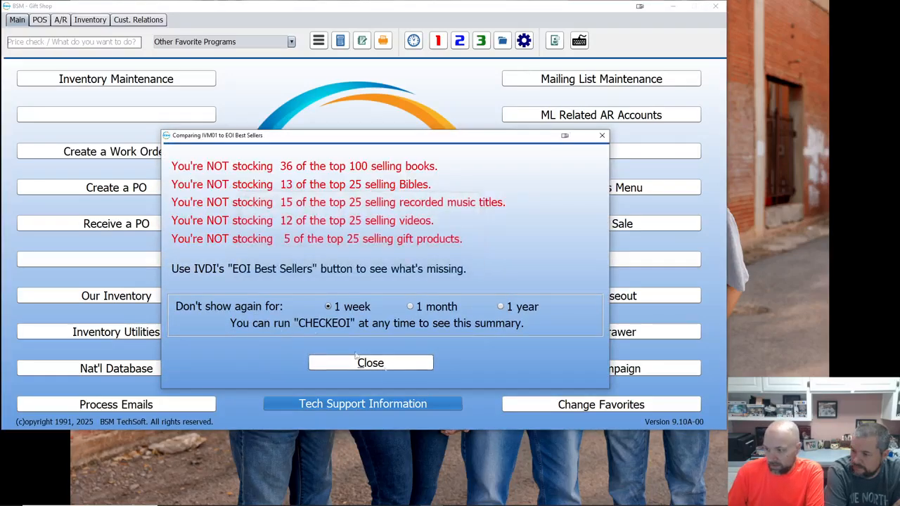
pyautogui.click(367, 361)
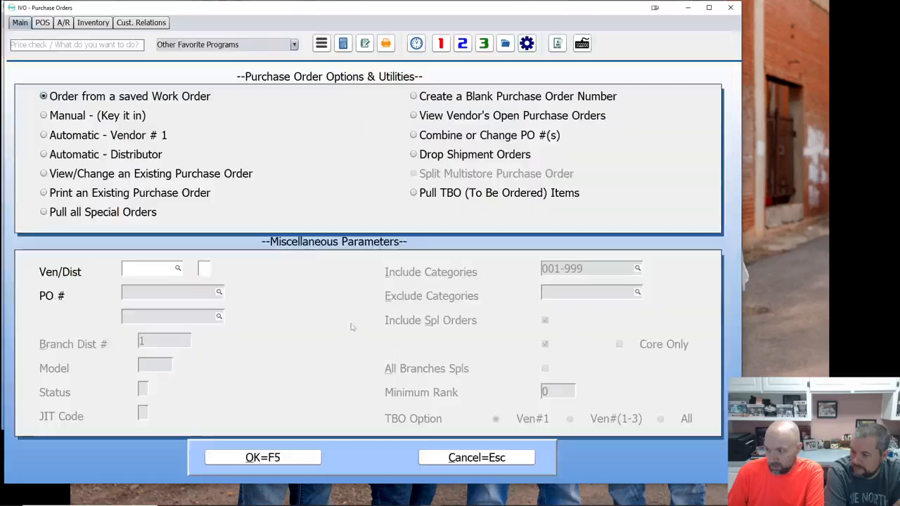
pyautogui.click(50, 118)
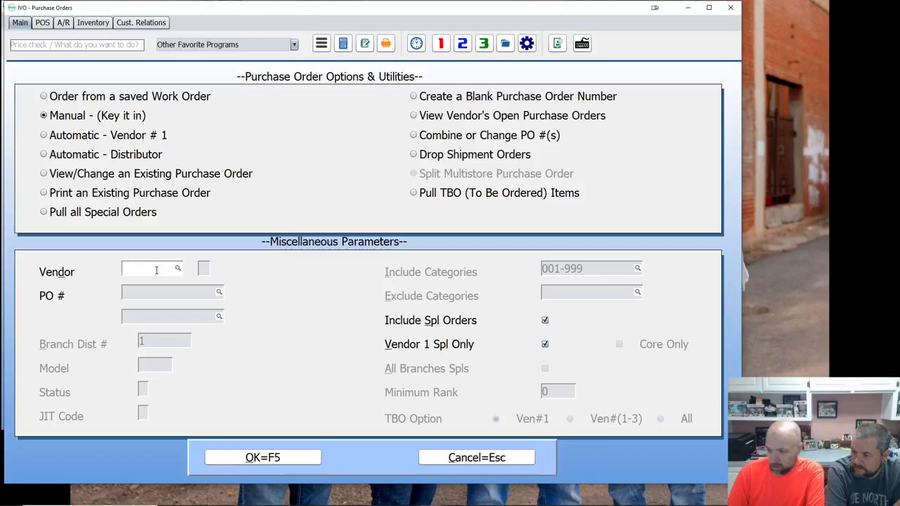
pyautogui.write('1')
pyautogui.press('Tab')
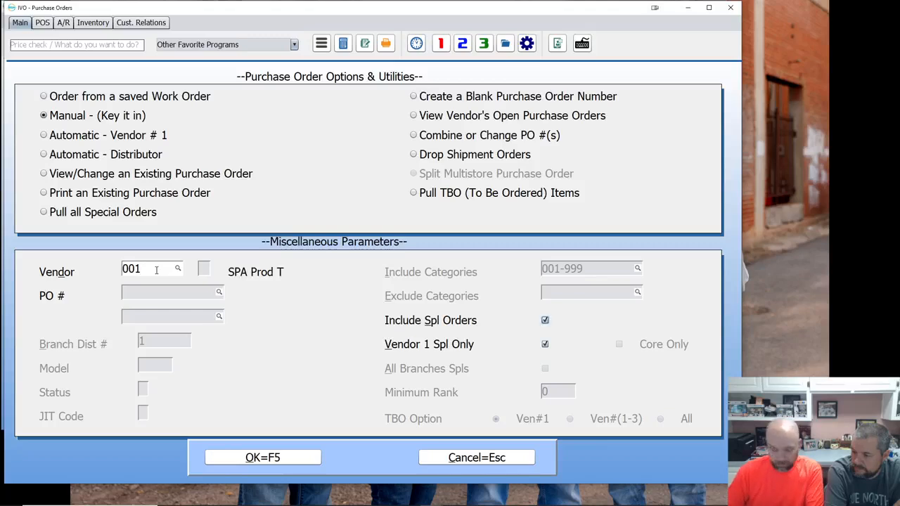
pyautogui.press('F5')
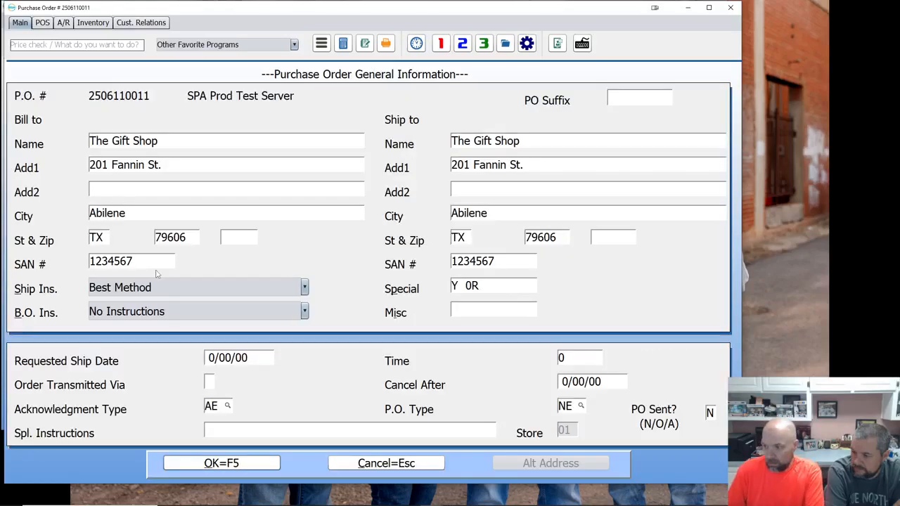
pyautogui.click(222, 464)
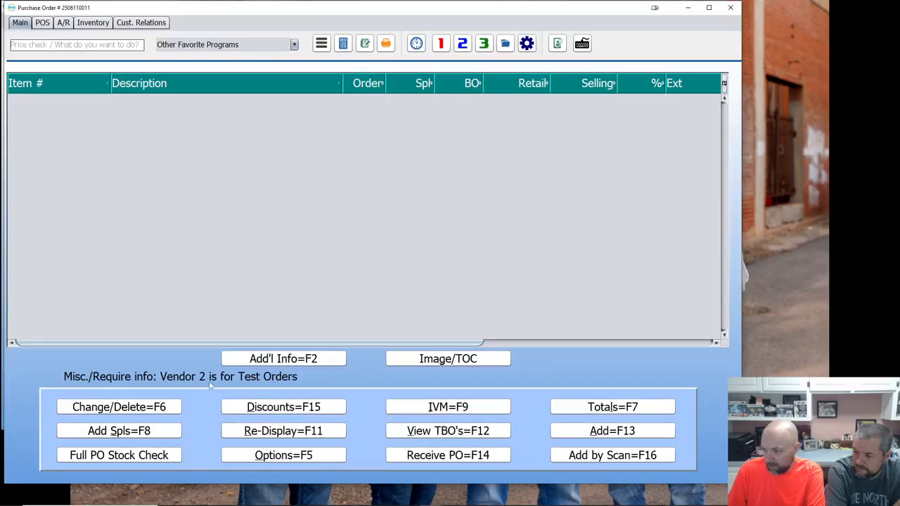
pyautogui.click(600, 434)
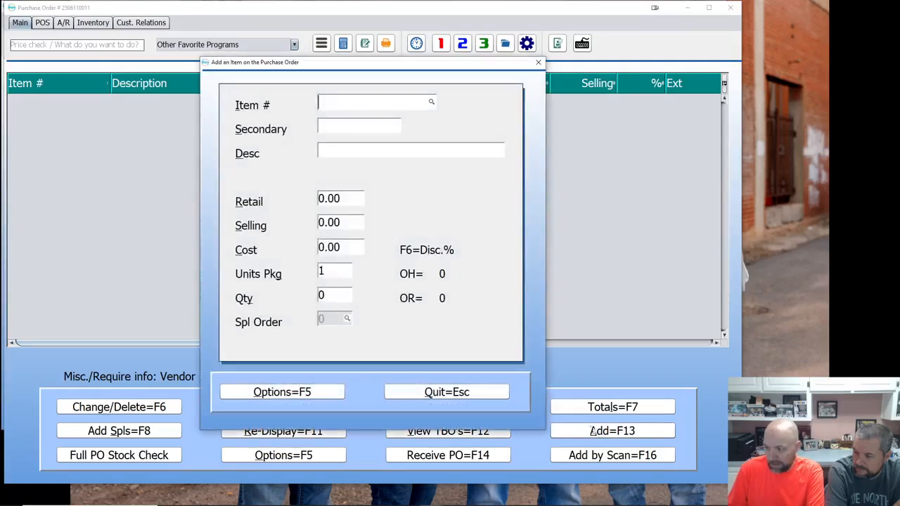
pyautogui.write('9990001138')
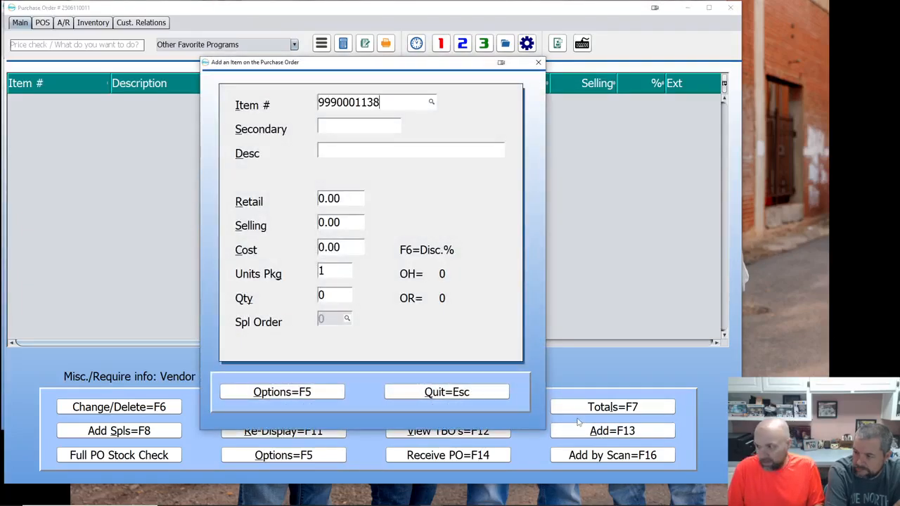
pyautogui.press('Return')
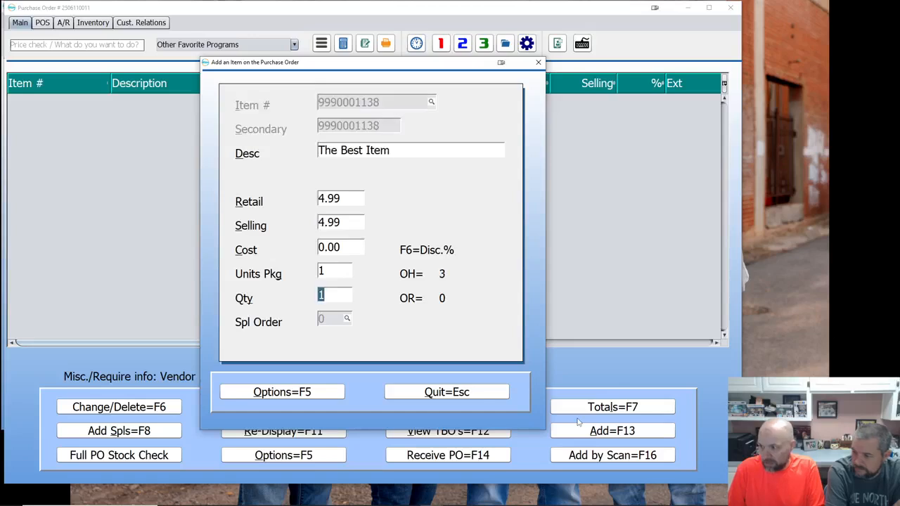
pyautogui.write('5')
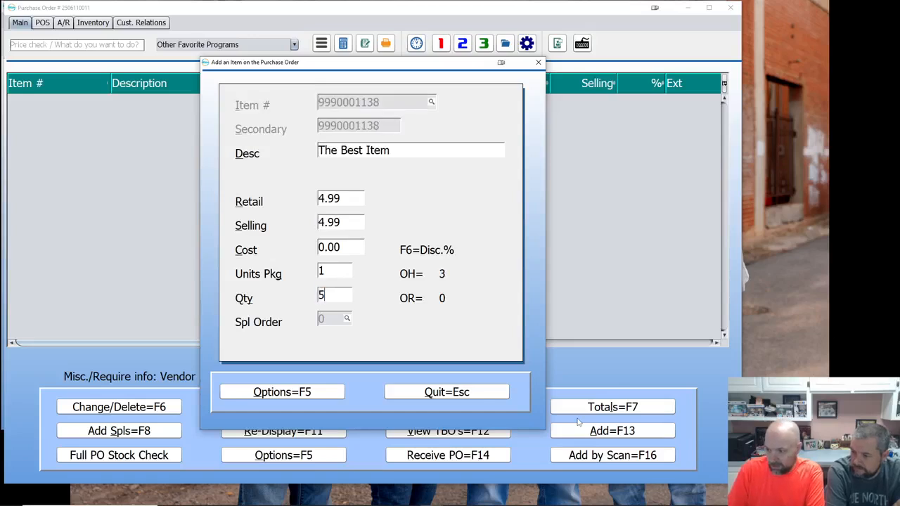
pyautogui.press('Return')
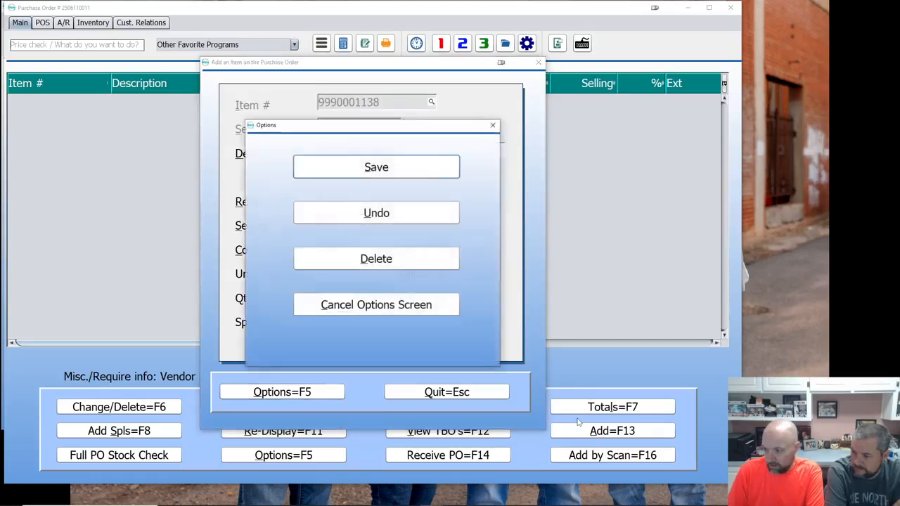
pyautogui.press('Return')
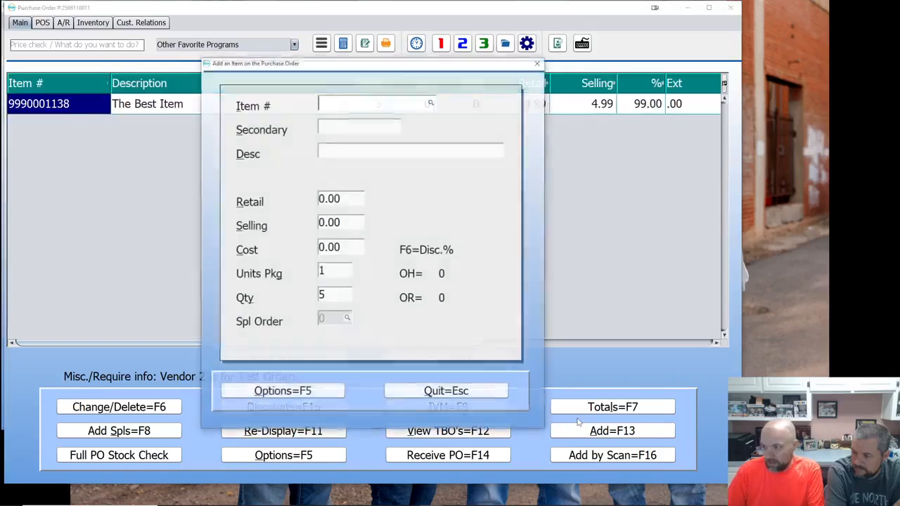
pyautogui.press('Escape')
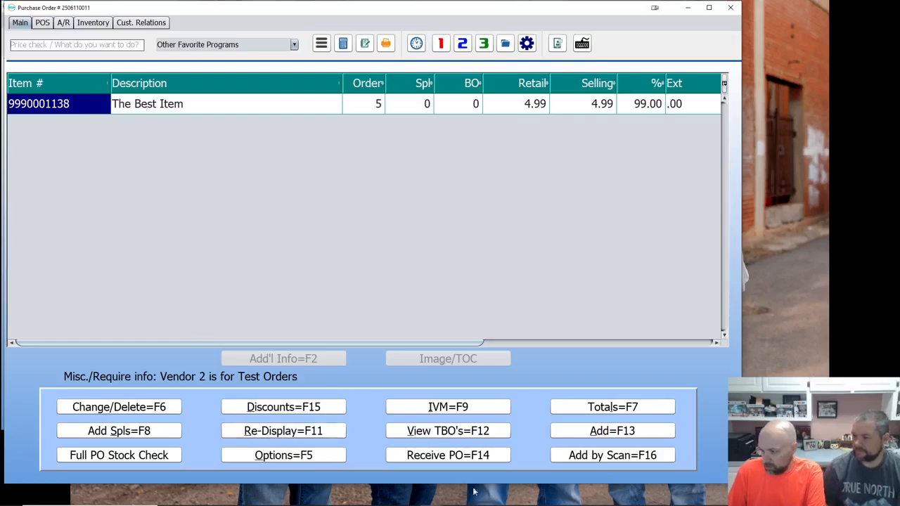
# Review the ordered item's IVM record for its on-order quantity and exit back to the purchase order.
pyautogui.click(458, 409)
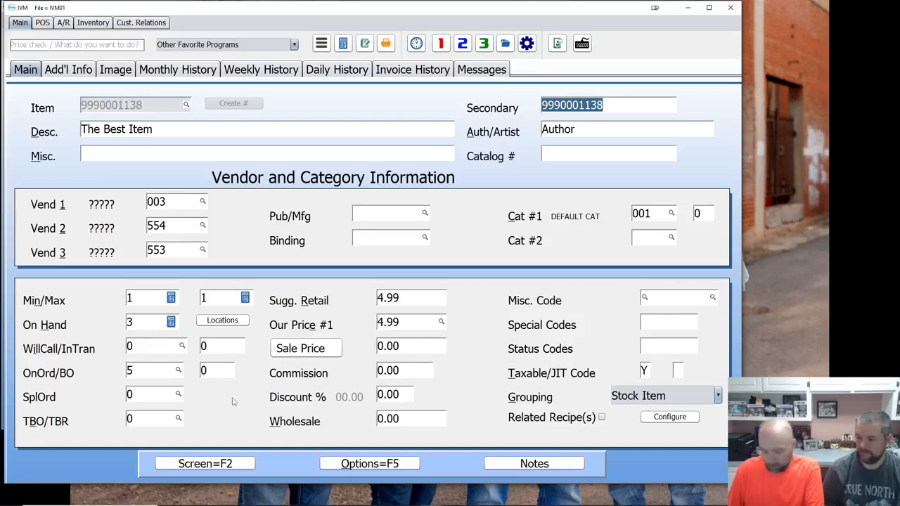
pyautogui.press('F5')
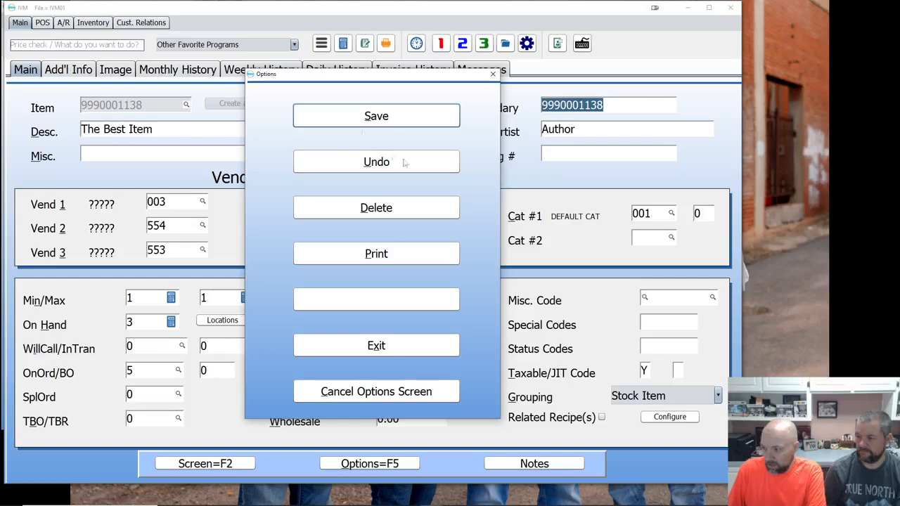
pyautogui.click(349, 354)
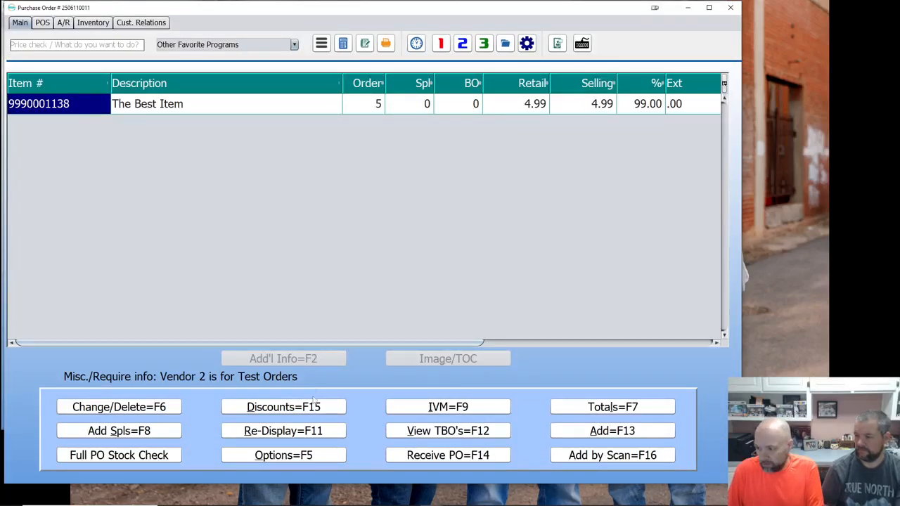
# Exit the purchase order and leave the IVO program.
pyautogui.press('F5')
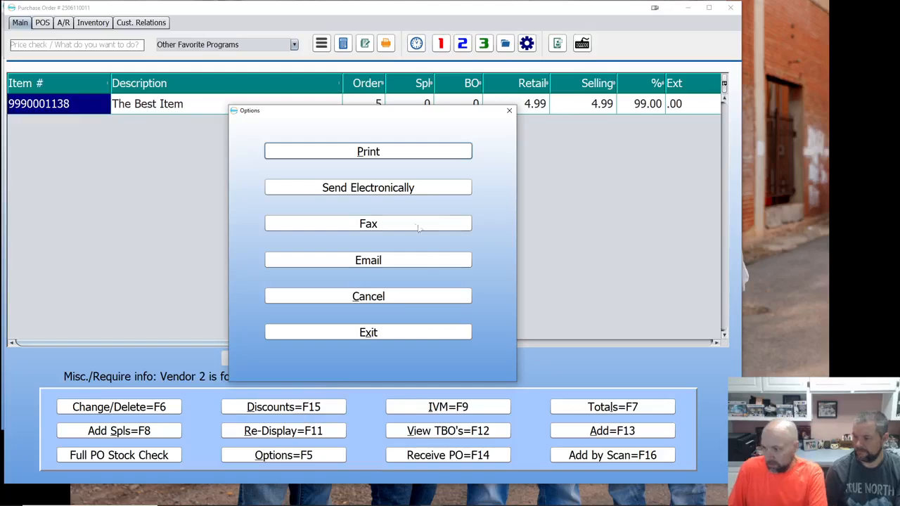
pyautogui.click(368, 332)
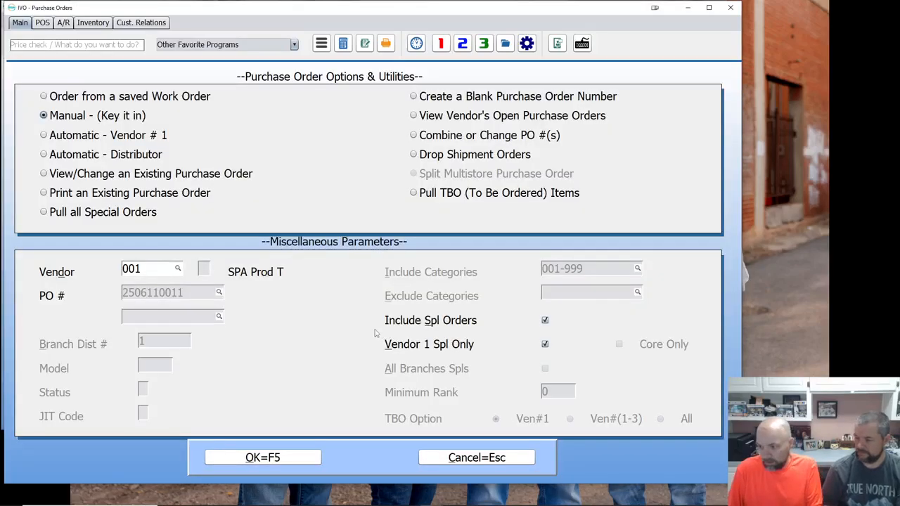
pyautogui.press('Escape')
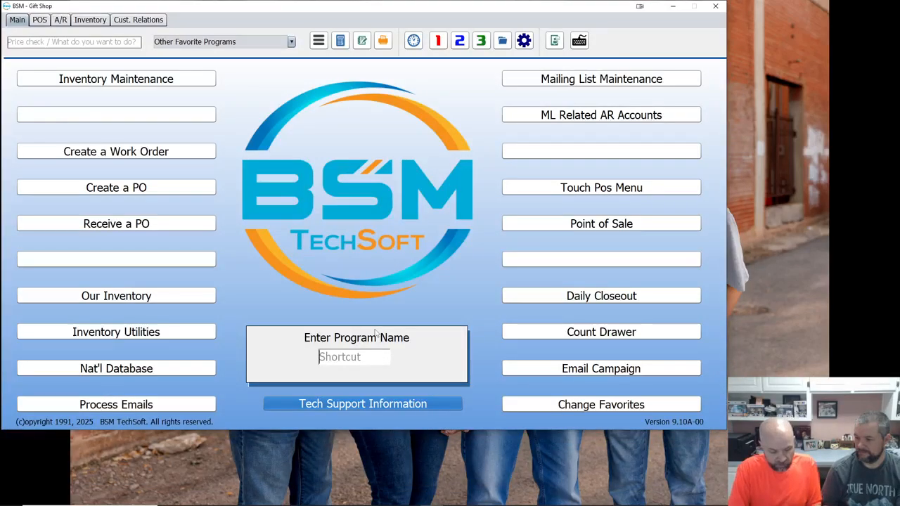
# Run the IVPR receiving program and look up the SPA Prod Test Server purchase order for a Complete Merge.
pyautogui.write('IVPR')
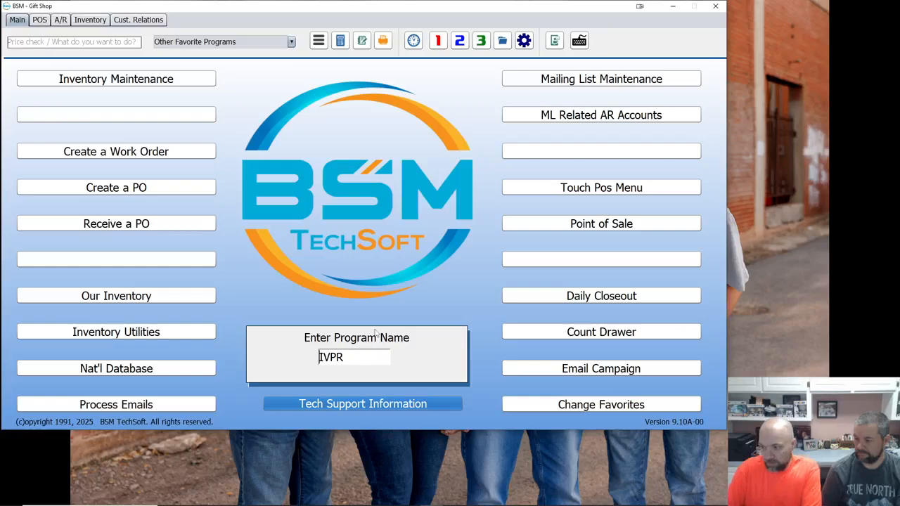
pyautogui.press('Return')
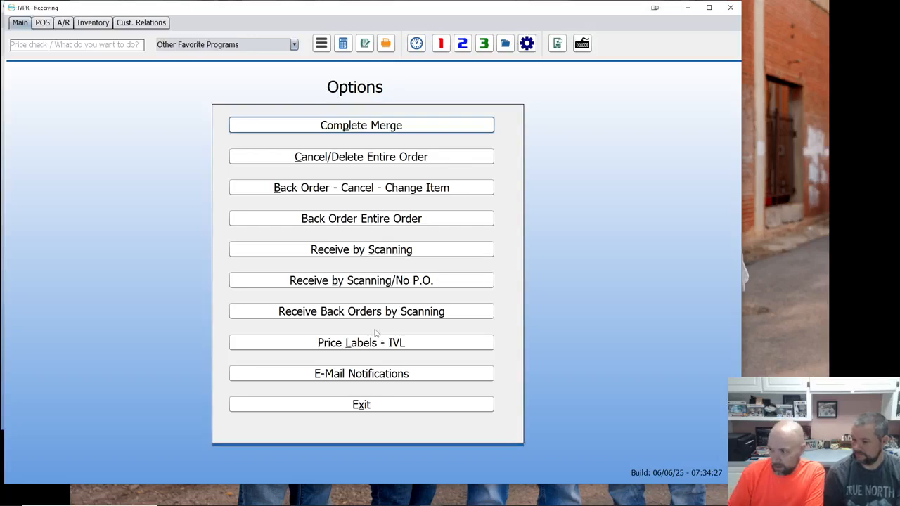
pyautogui.click(358, 125)
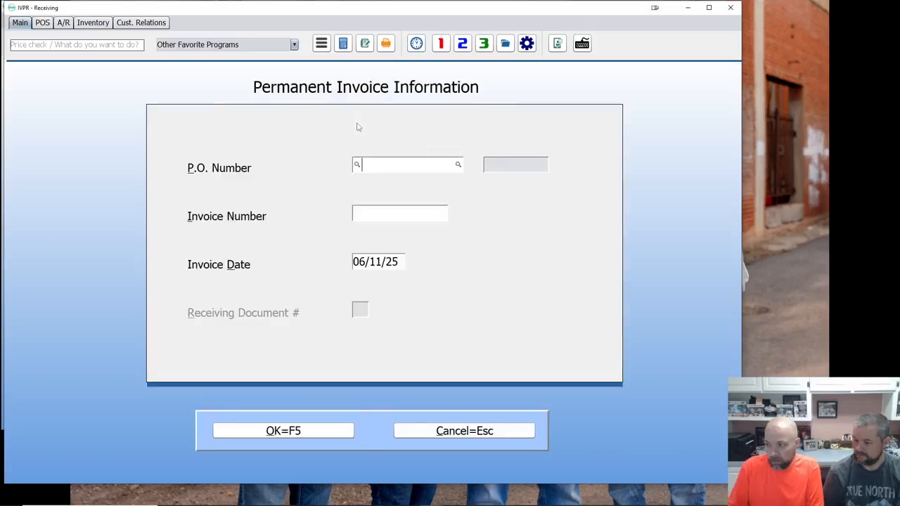
pyautogui.press('F2')
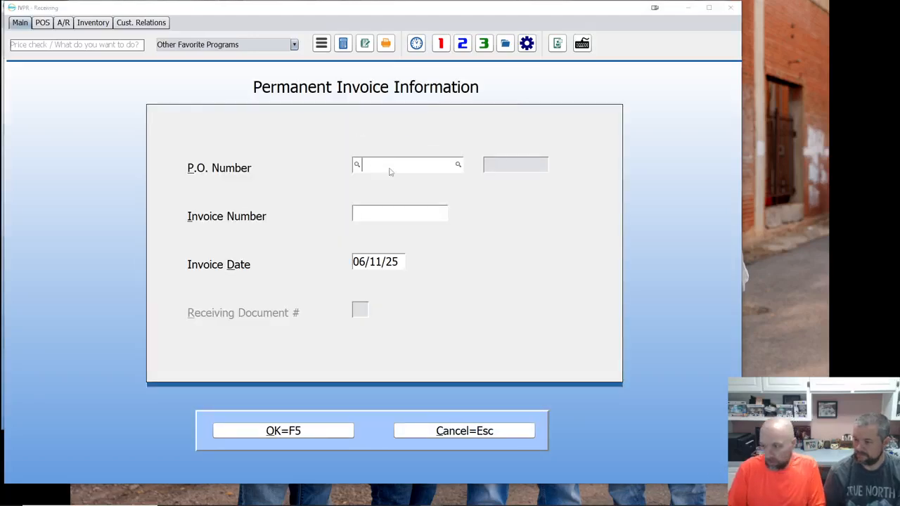
pyautogui.press('Return')
pyautogui.press('Return')
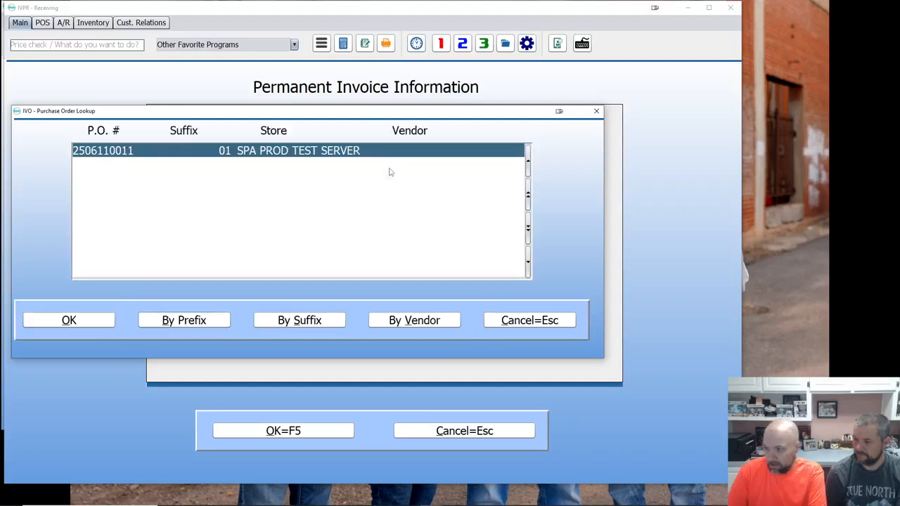
pyautogui.click(68, 320)
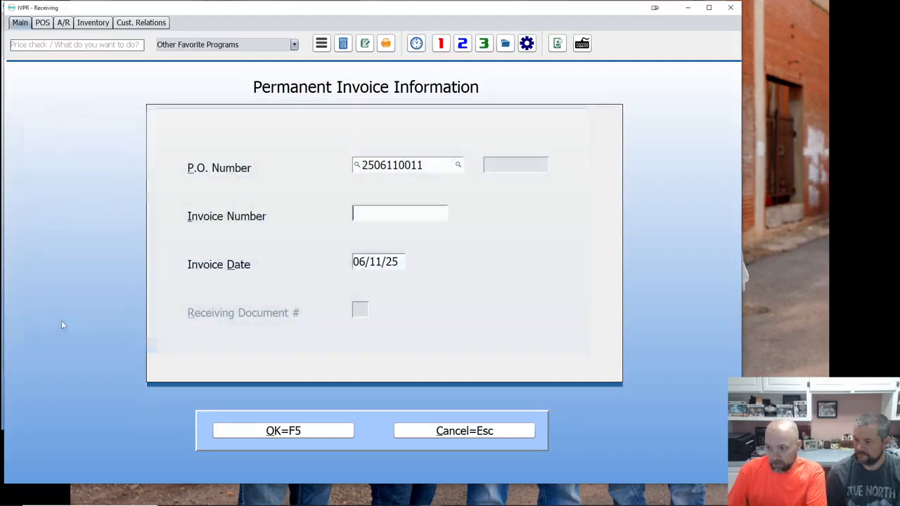
# Set the invoice number to ABC 123 and carry out the merge of the purchase order.
pyautogui.click(398, 211)
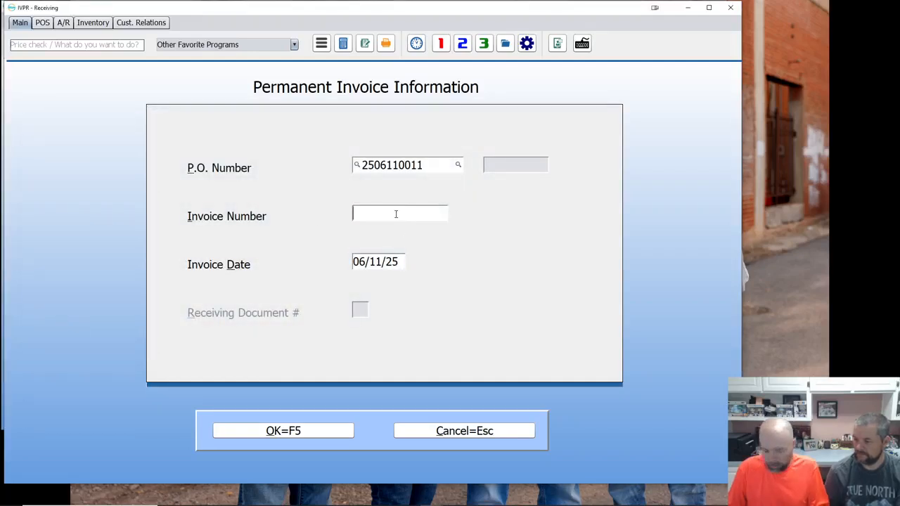
pyautogui.write('ABC 123')
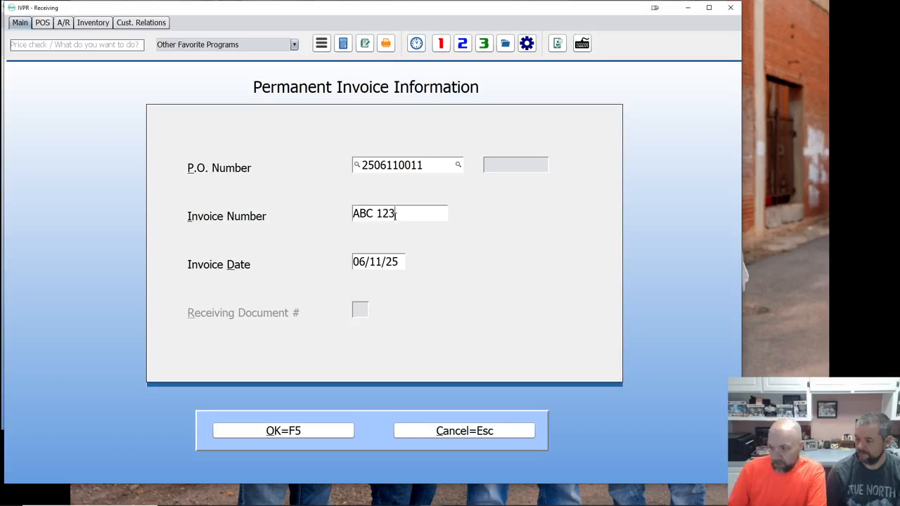
pyautogui.click(298, 431)
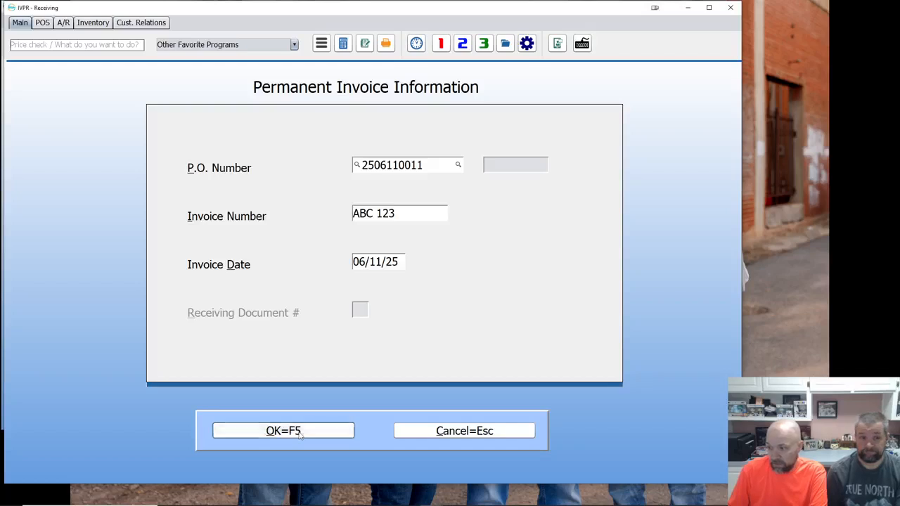
pyautogui.click(359, 274)
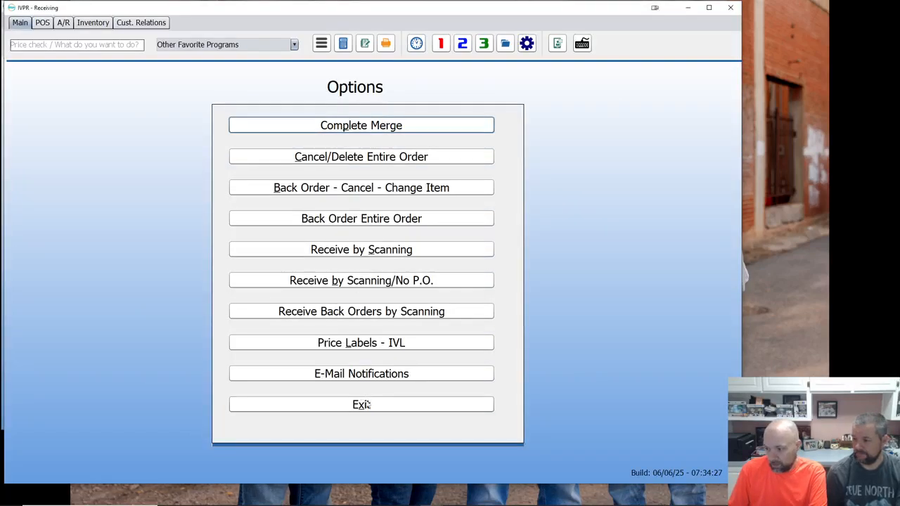
# Exit the IVPR receiving program, closing the receiving report preview and answering Yes that it printed correctly.
pyautogui.click(364, 405)
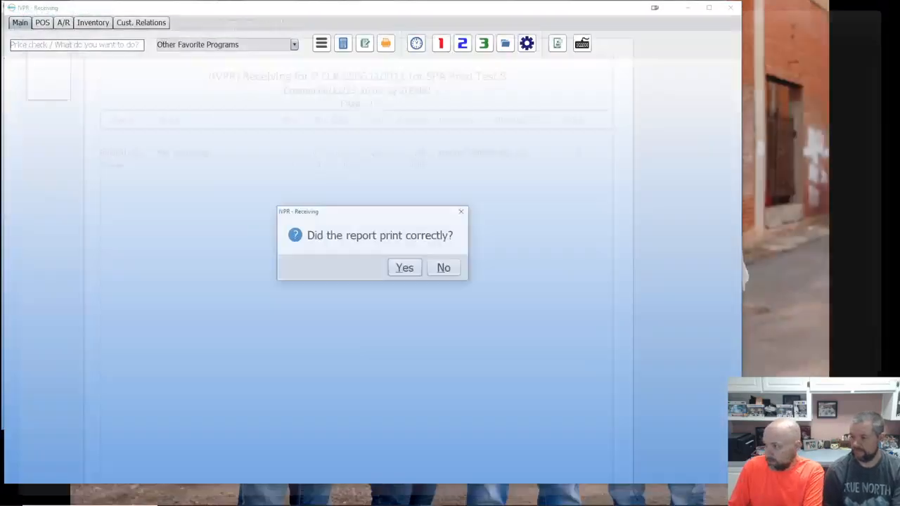
pyautogui.click(887, 5)
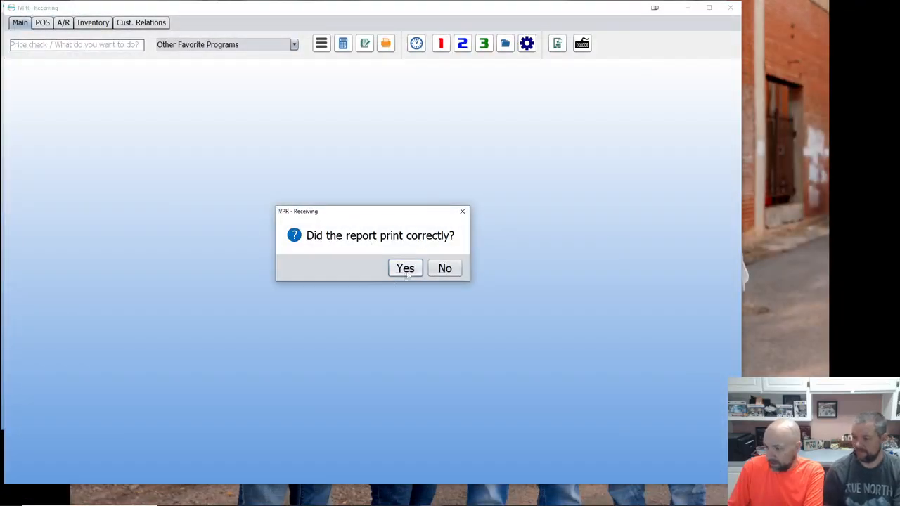
pyautogui.click(405, 270)
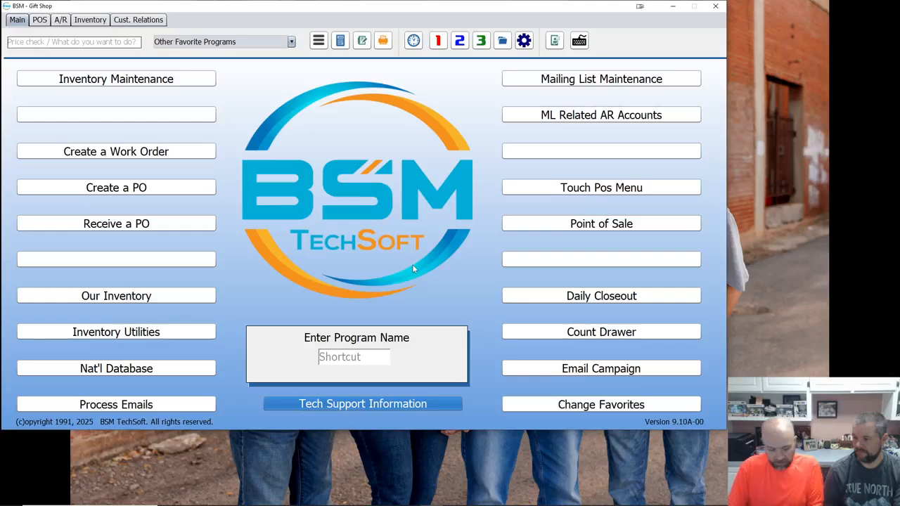
pyautogui.write('IVM')
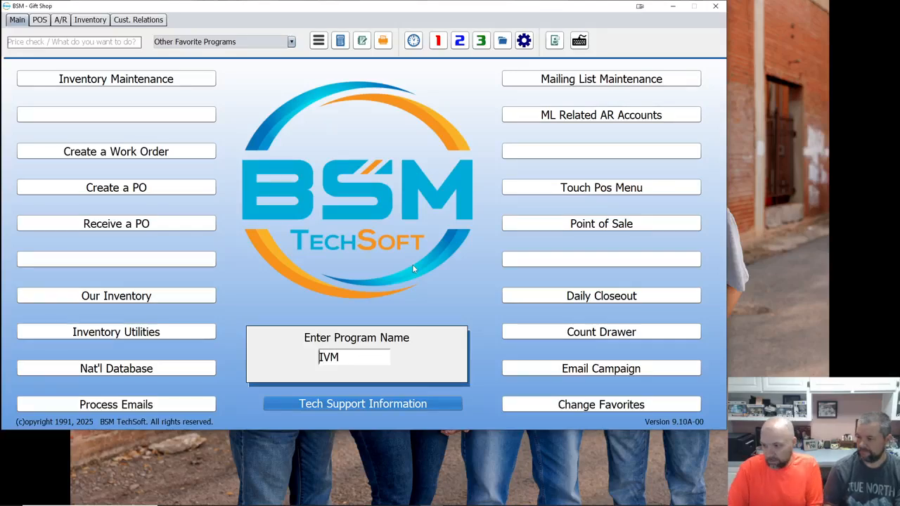
pyautogui.press('Return')
pyautogui.click(391, 189)
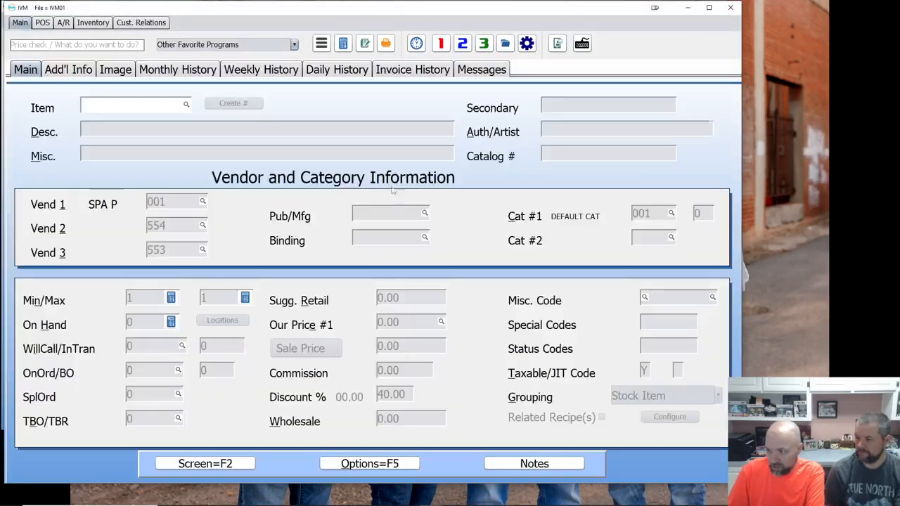
pyautogui.write('9990001138')
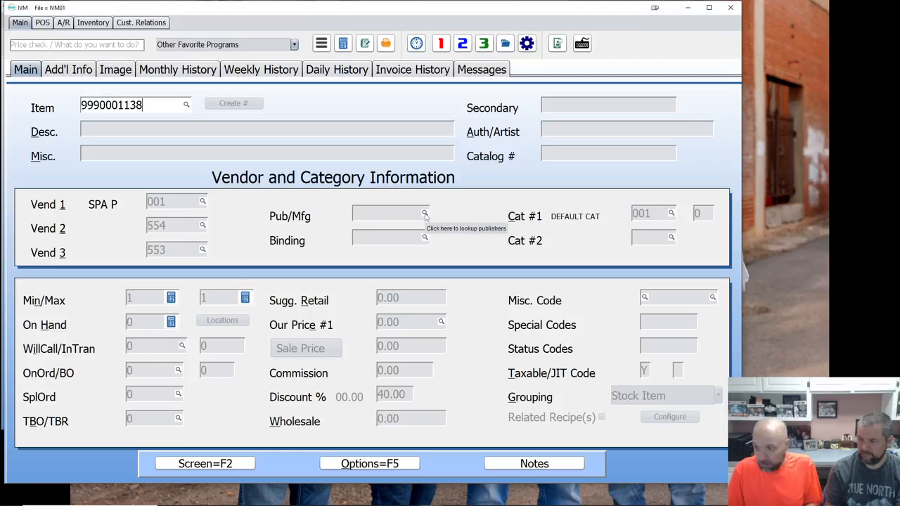
pyautogui.press('Return')
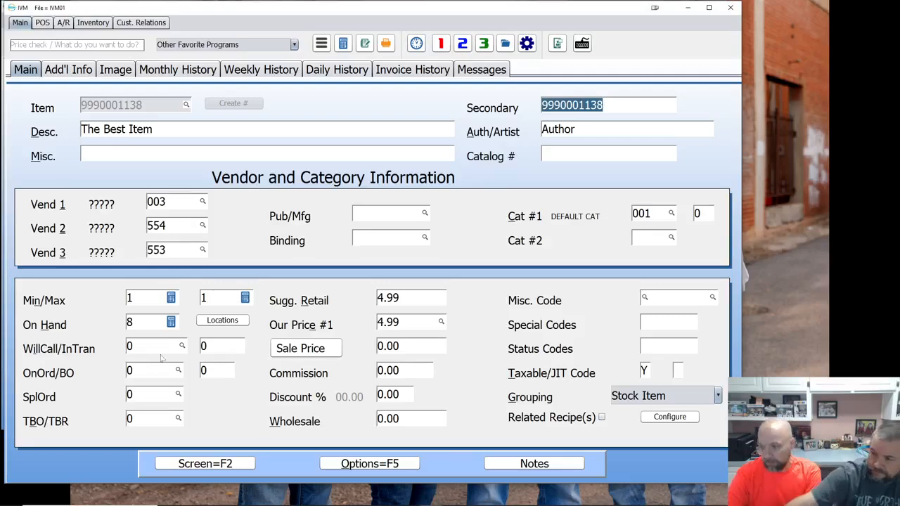
pyautogui.click(412, 72)
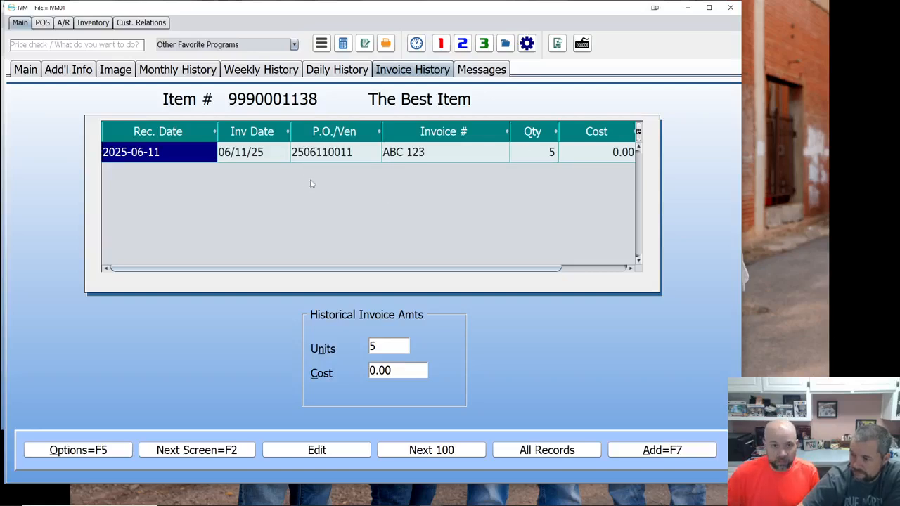
pyautogui.click(26, 69)
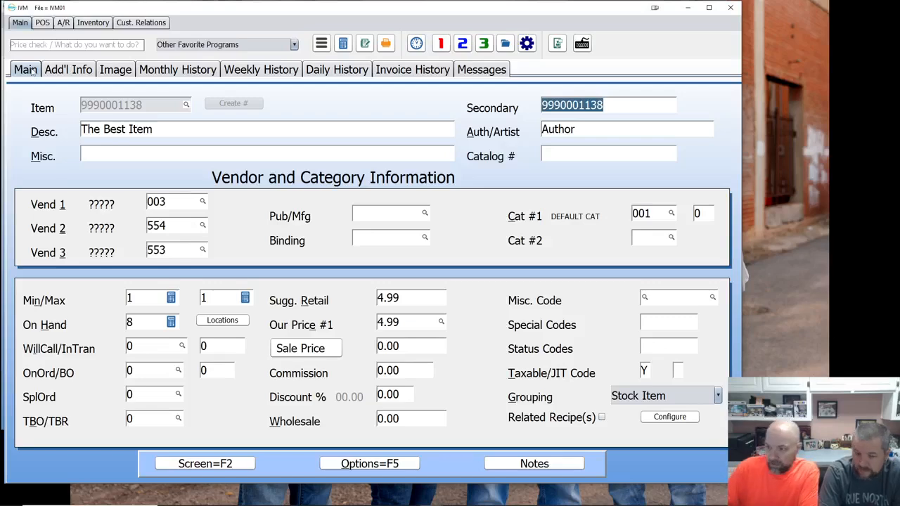
# Review the item's additional information and important dates, and save the item record.
pyautogui.click(54, 74)
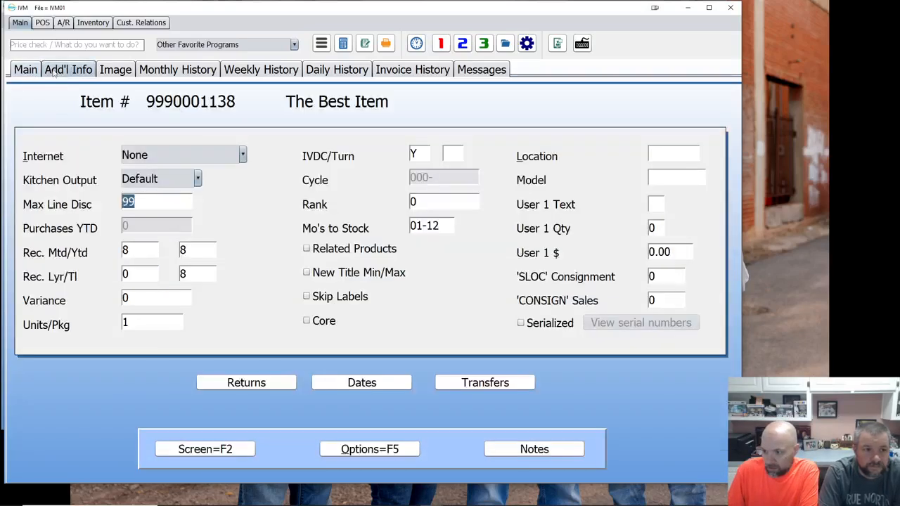
pyautogui.click(361, 384)
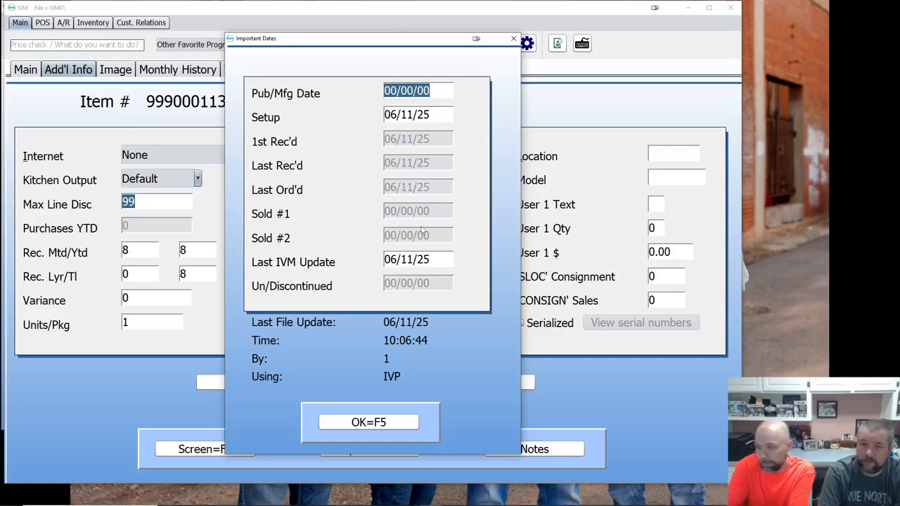
pyautogui.click(371, 424)
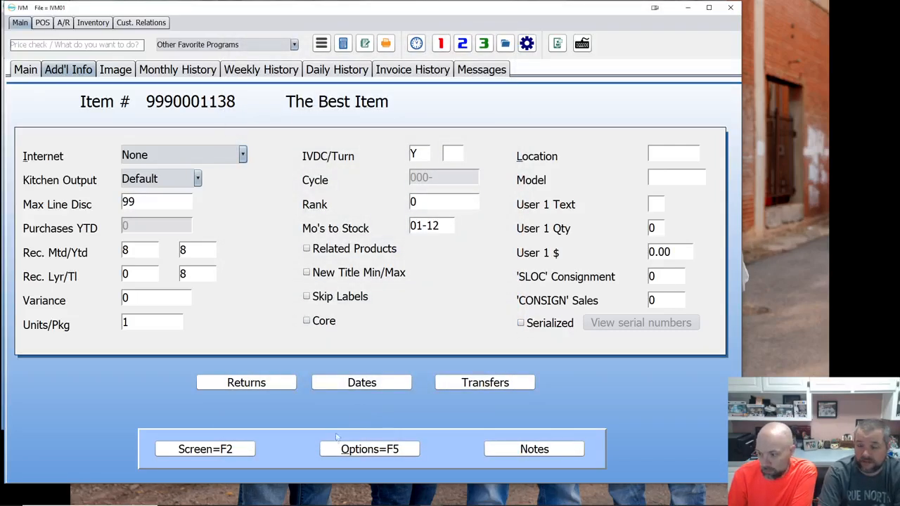
pyautogui.click(357, 453)
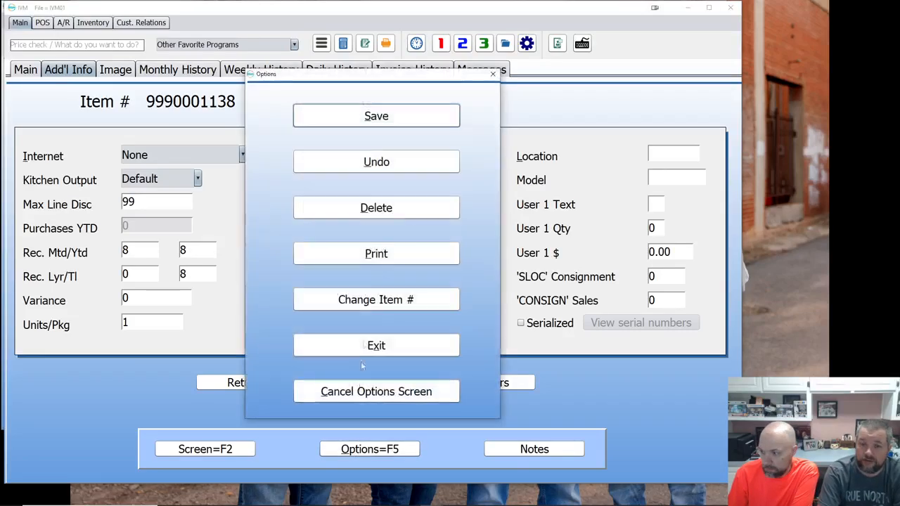
pyautogui.click(376, 117)
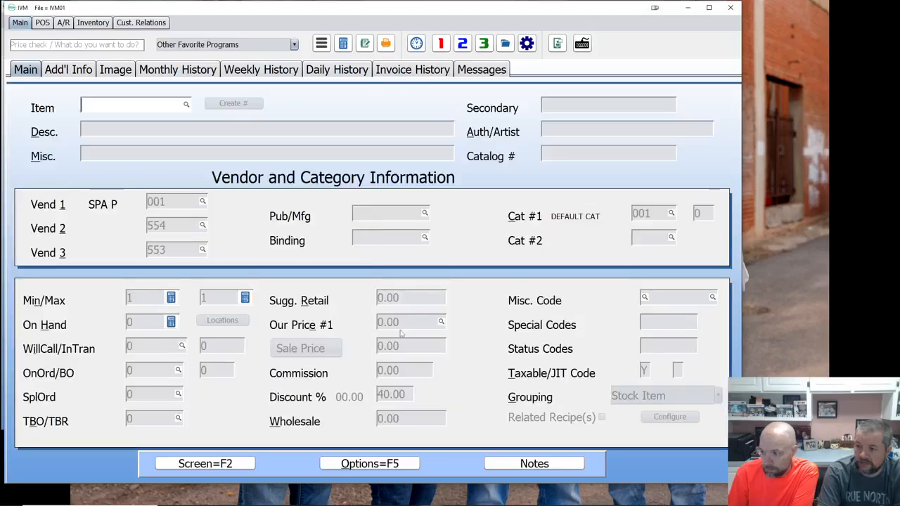